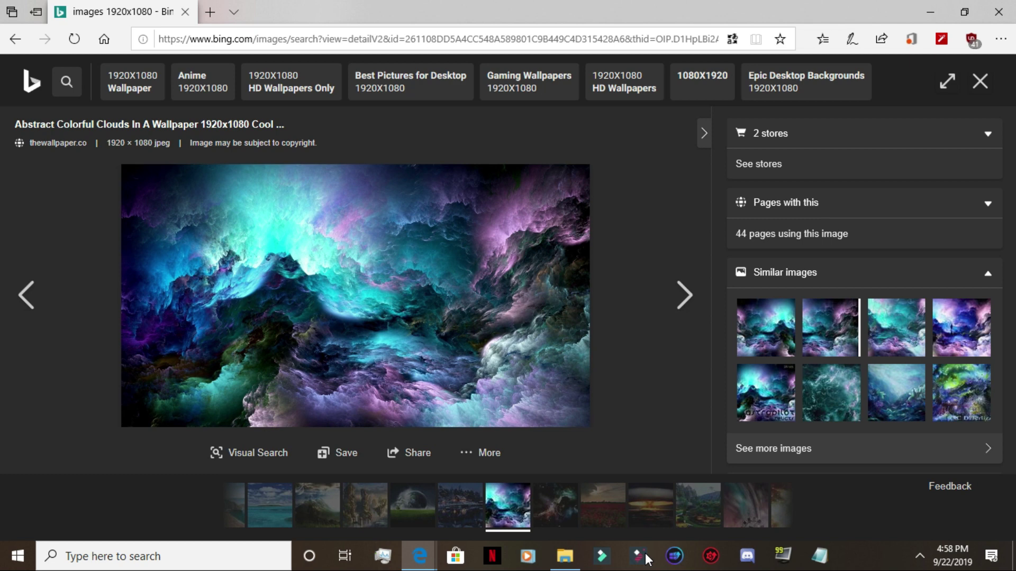
Step: Return to the 1920x1080 image results and browse the available wallpapers
click(647, 560)
click(980, 83)
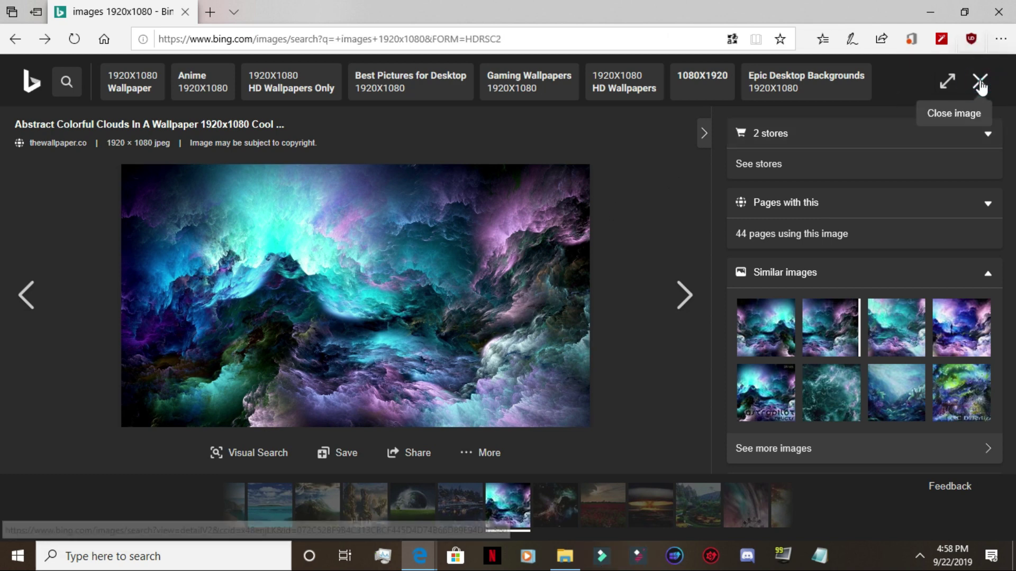
scroll(368, 228, up, 2)
scroll(367, 229, up, 1)
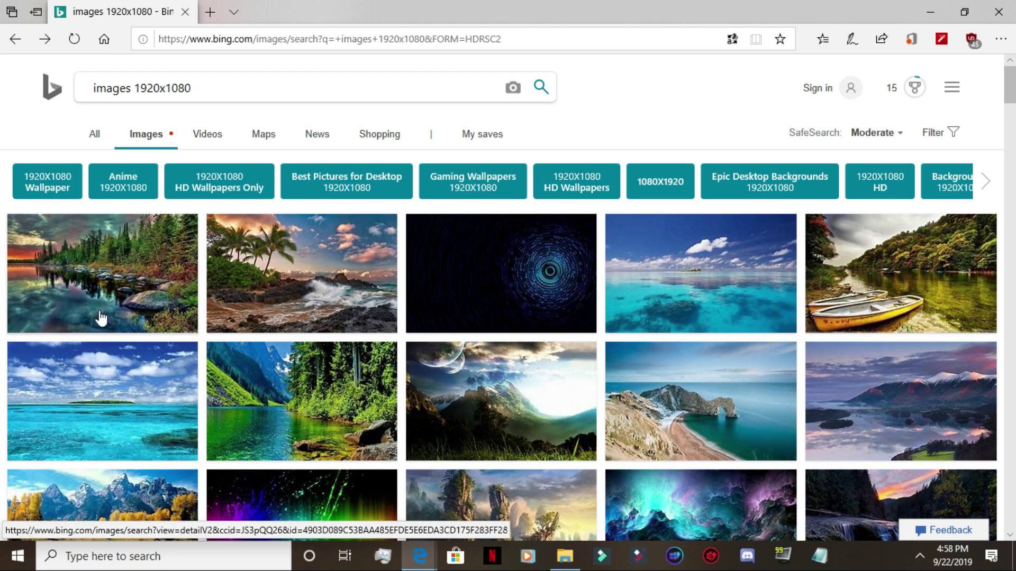
scroll(561, 438, down, 4)
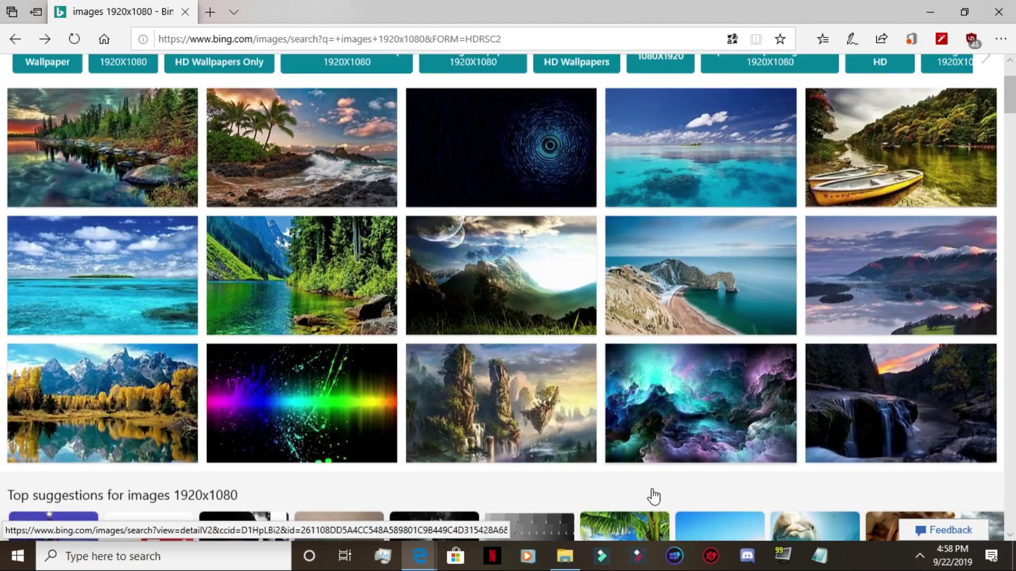
Step: Open the abstract colorful clouds wallpaper and save it as a PNG named clouds in the Downloads folder
click(708, 304)
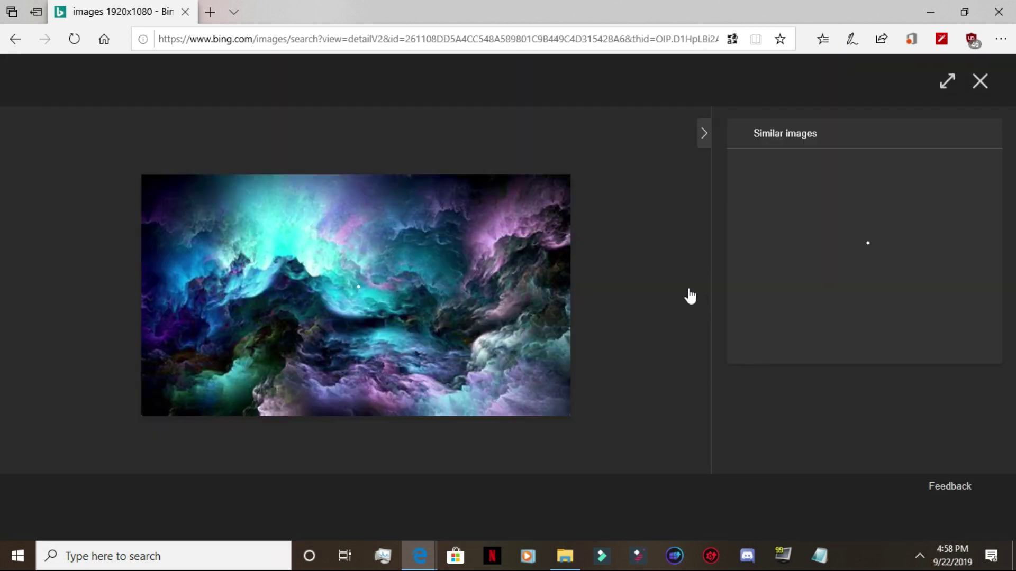
right_click(305, 255)
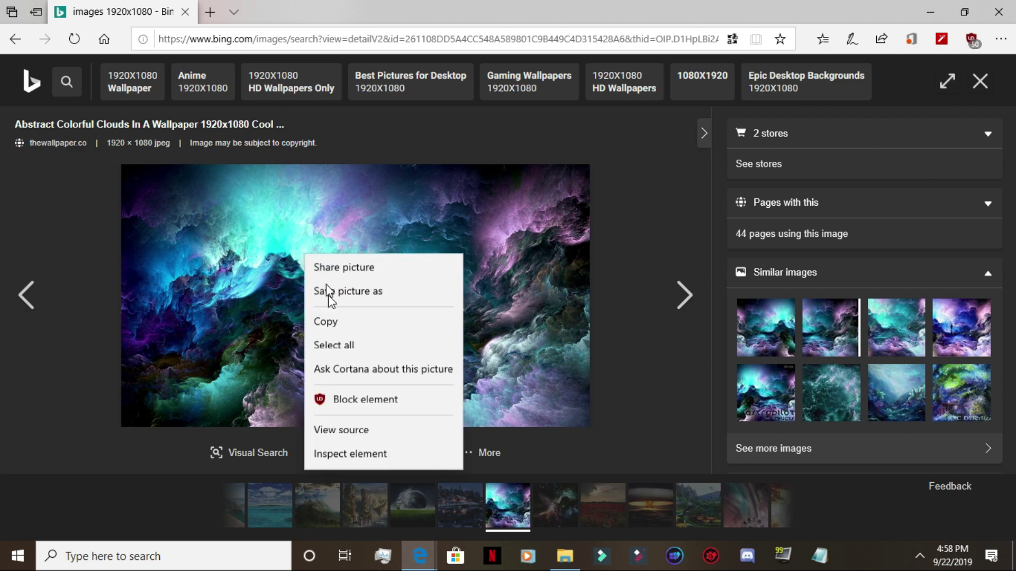
click(368, 297)
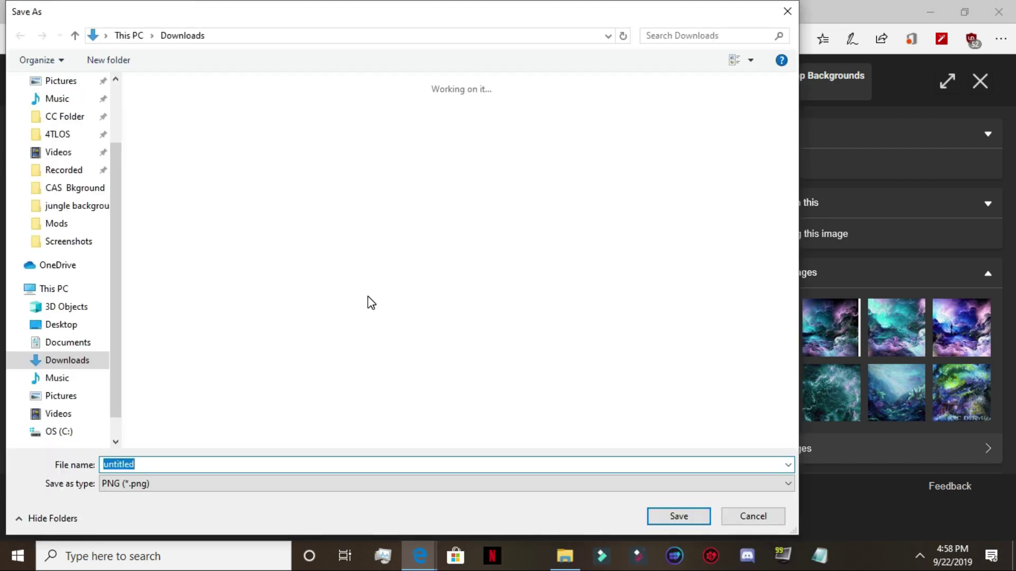
text(clouds)
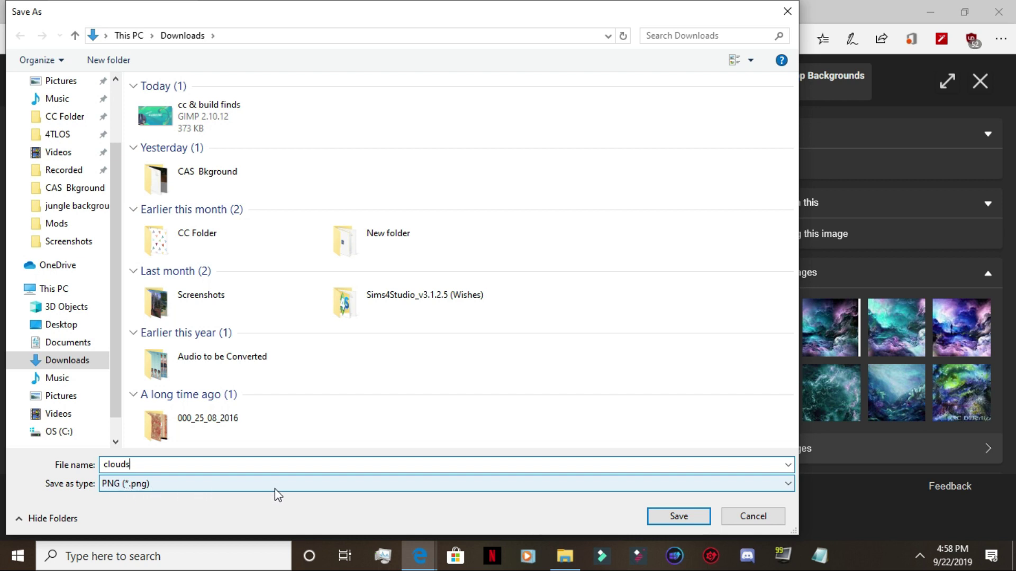
click(679, 517)
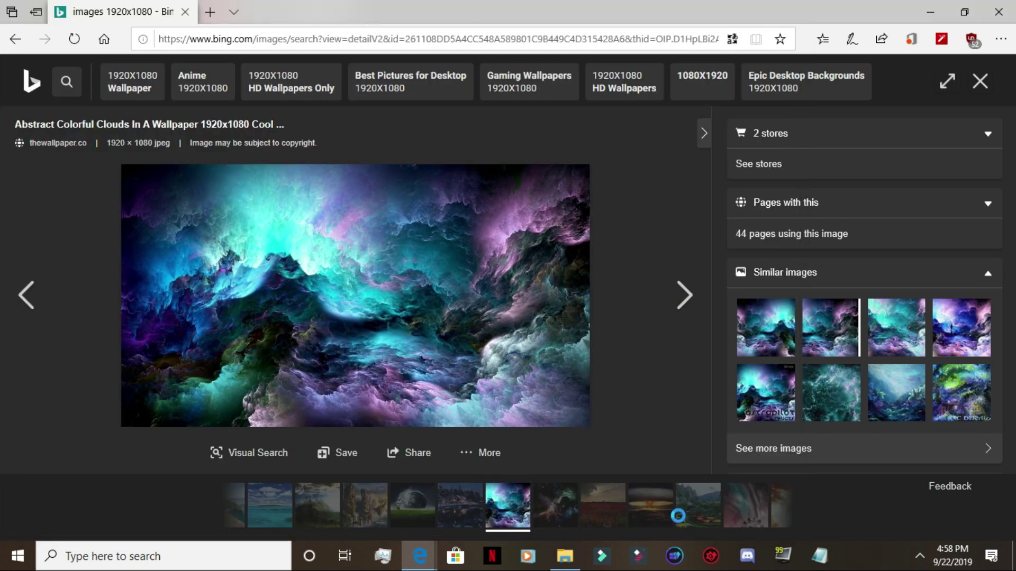
Step: Find the clouds image in the Downloads folder and open it for editing in Paint 3D
click(570, 565)
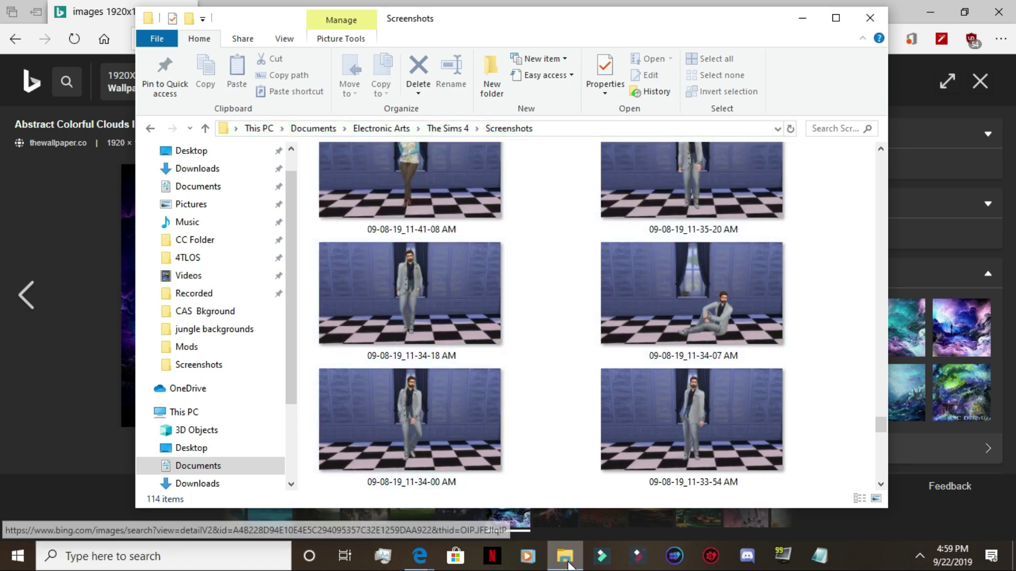
click(293, 159)
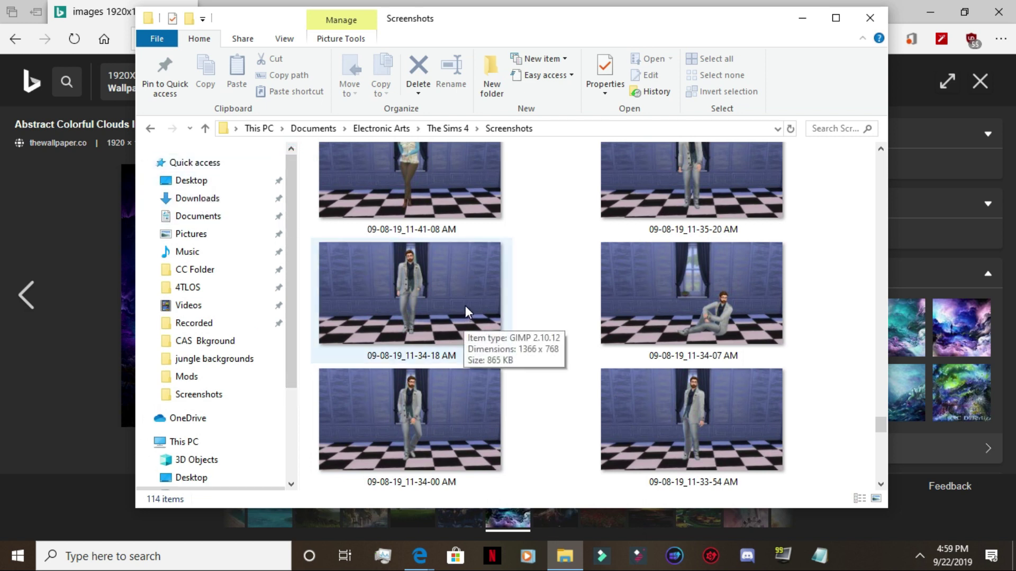
scroll(478, 228, up, 1)
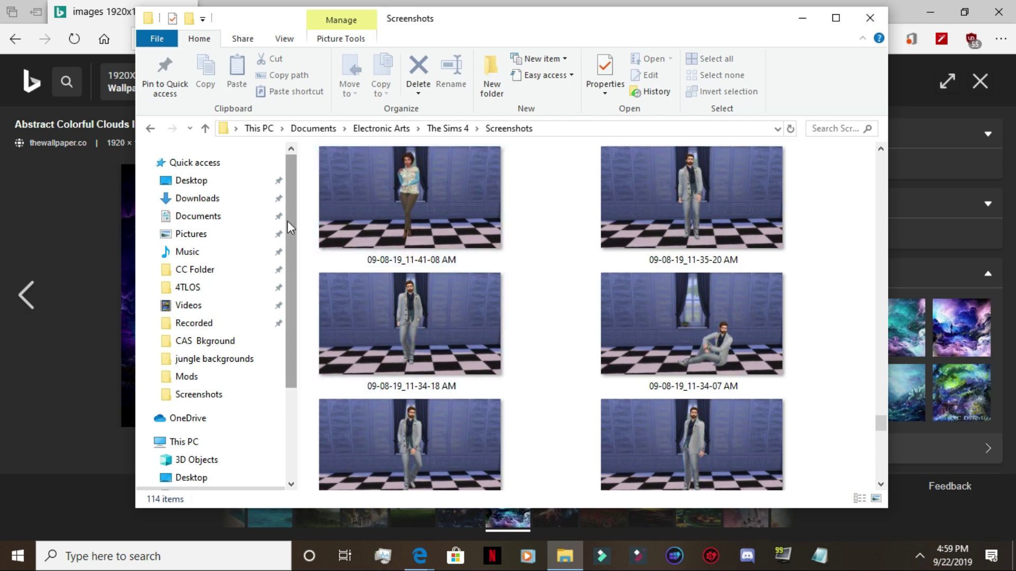
click(216, 199)
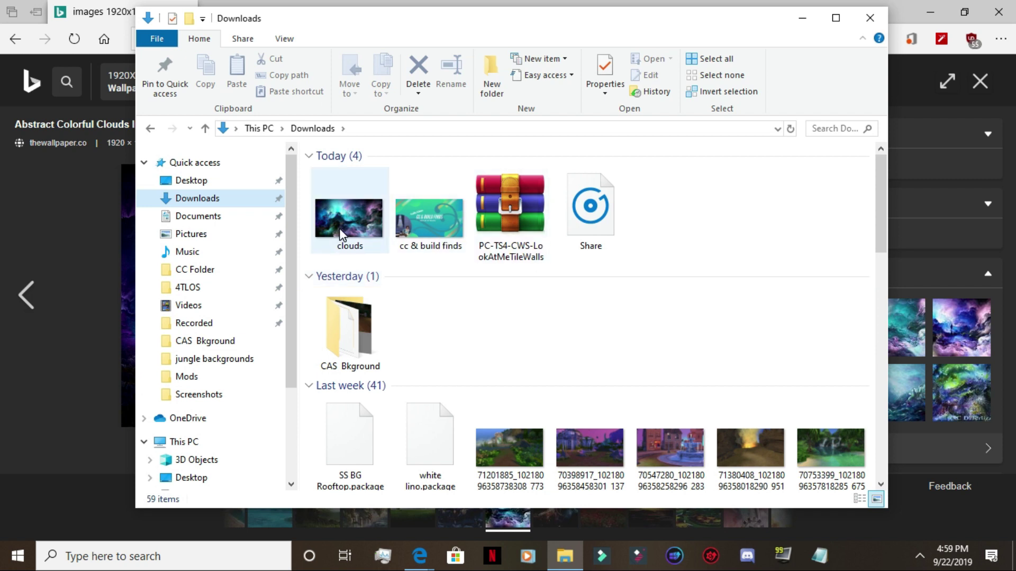
double_click(342, 235)
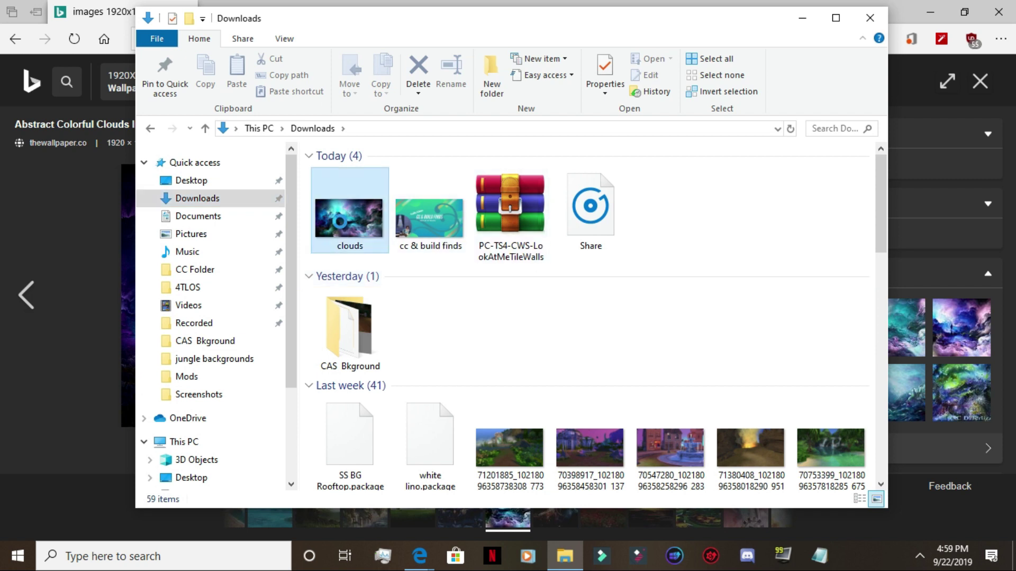
key(Menu)
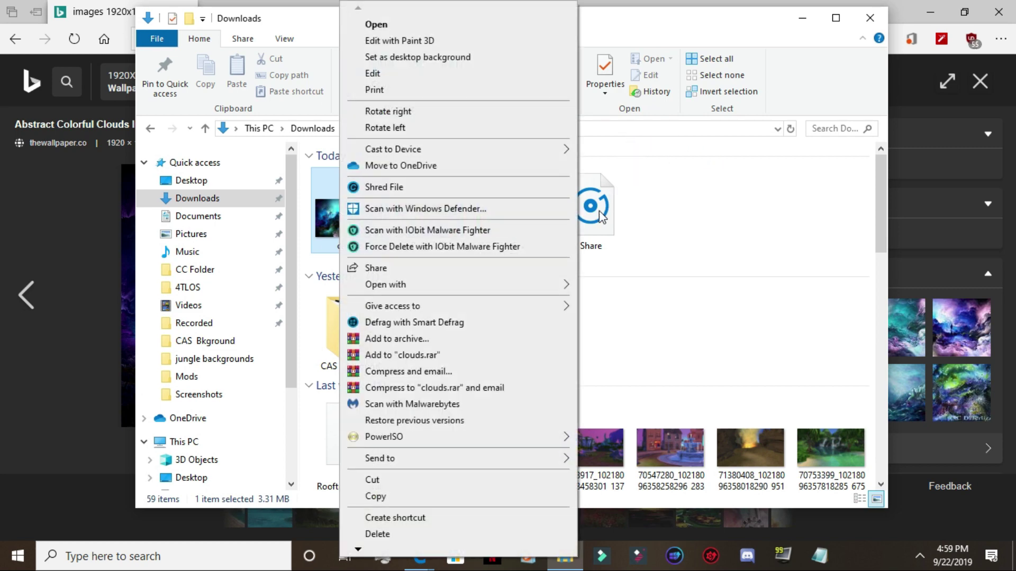
click(419, 42)
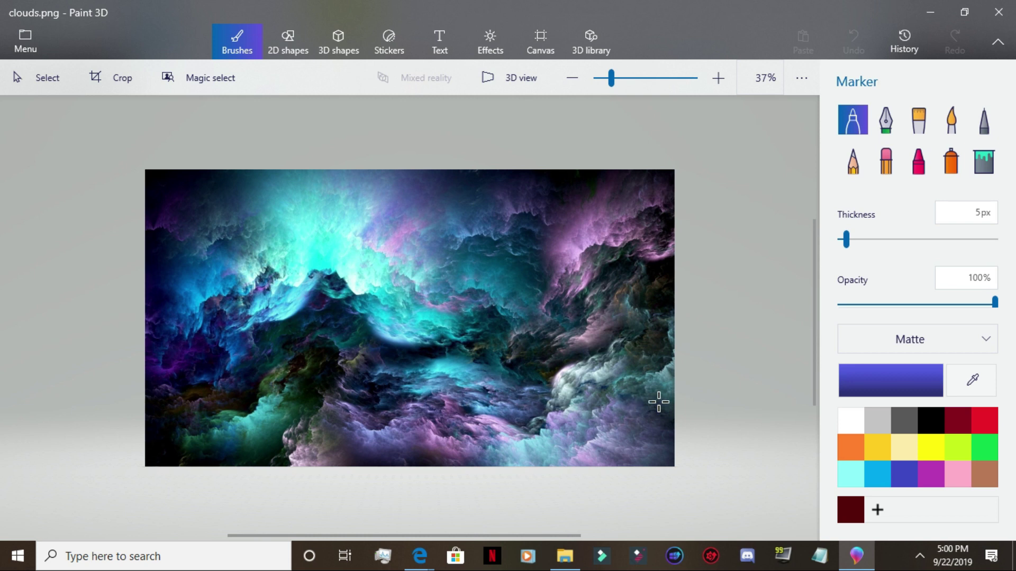
Step: Insert the Sims 4 screenshot 09-08-19_11-42-22 AM onto the clouds background
click(31, 41)
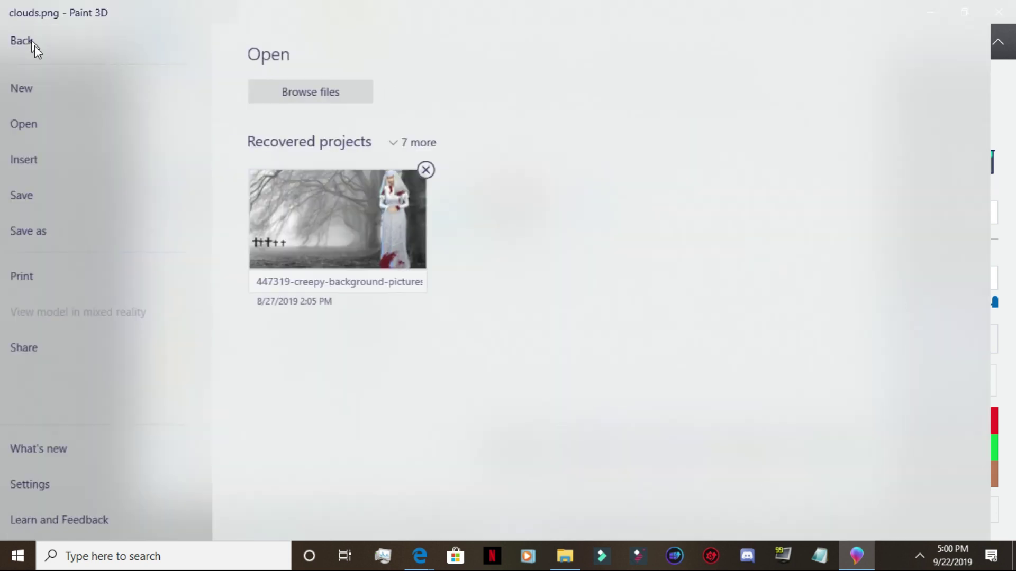
click(52, 162)
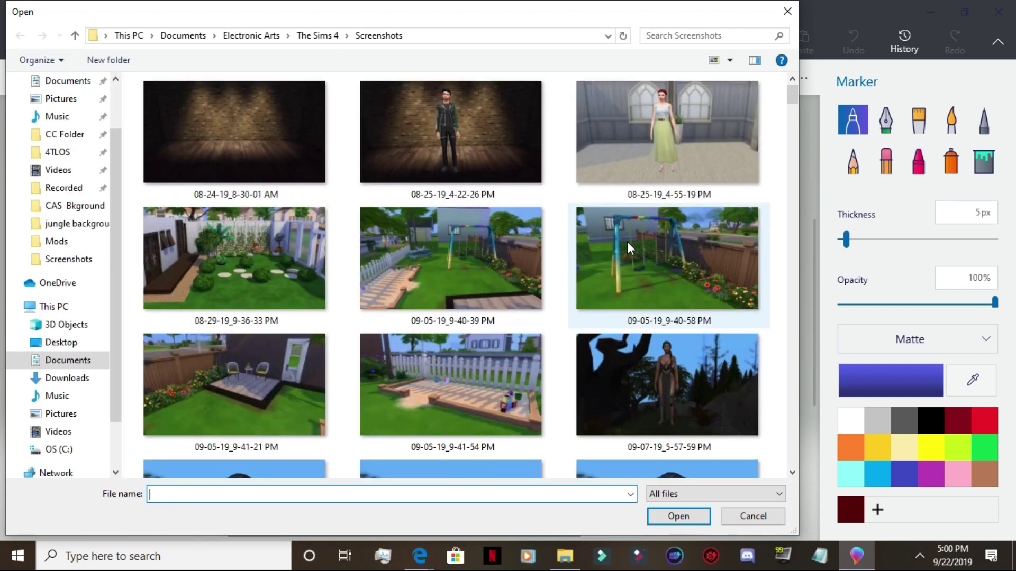
scroll(627, 242, down, 10)
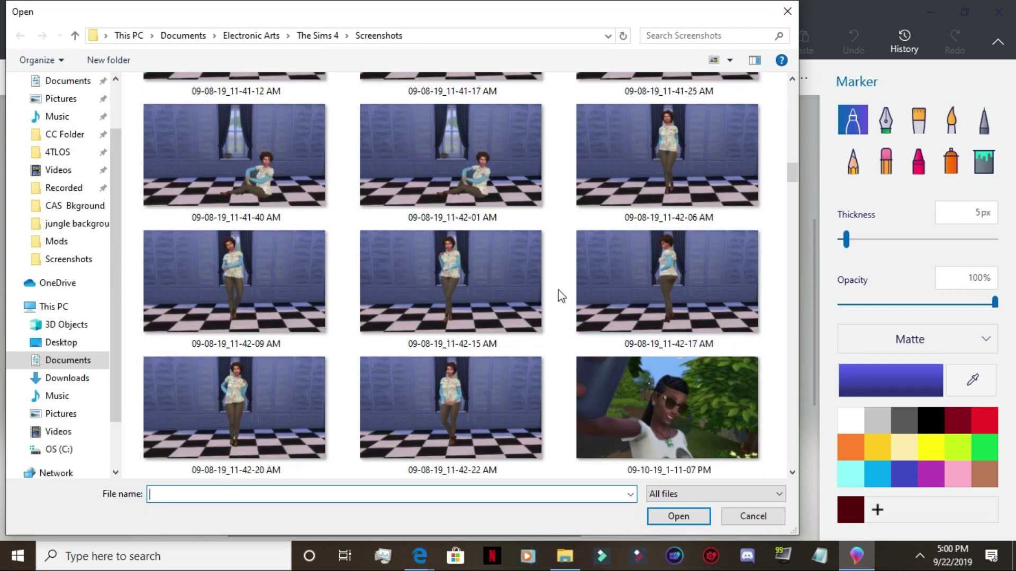
click(456, 402)
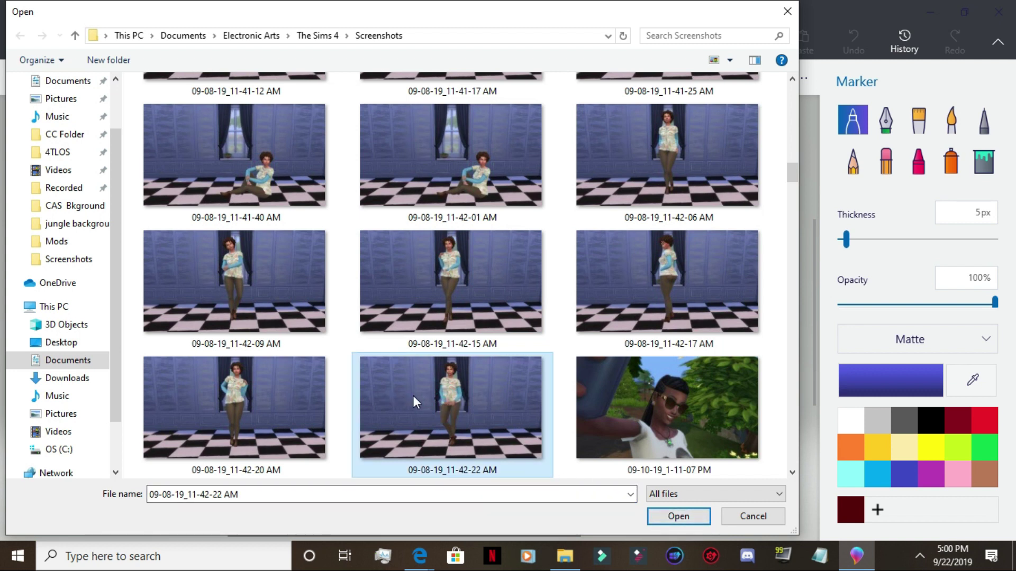
click(673, 519)
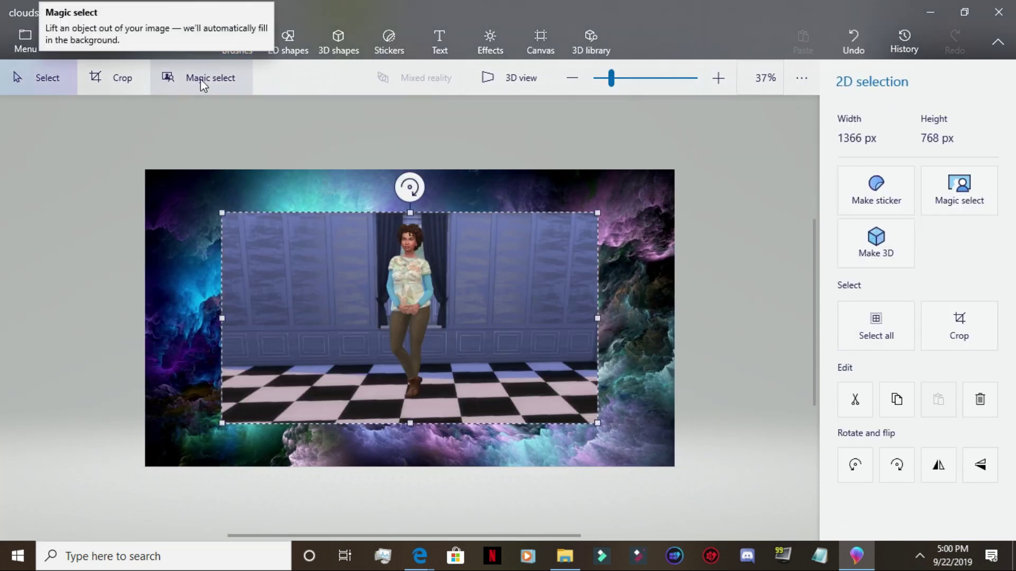
Step: Start a Magic select on the inserted screenshot, narrow the focus area to the standing woman, and generate the cutout
click(229, 82)
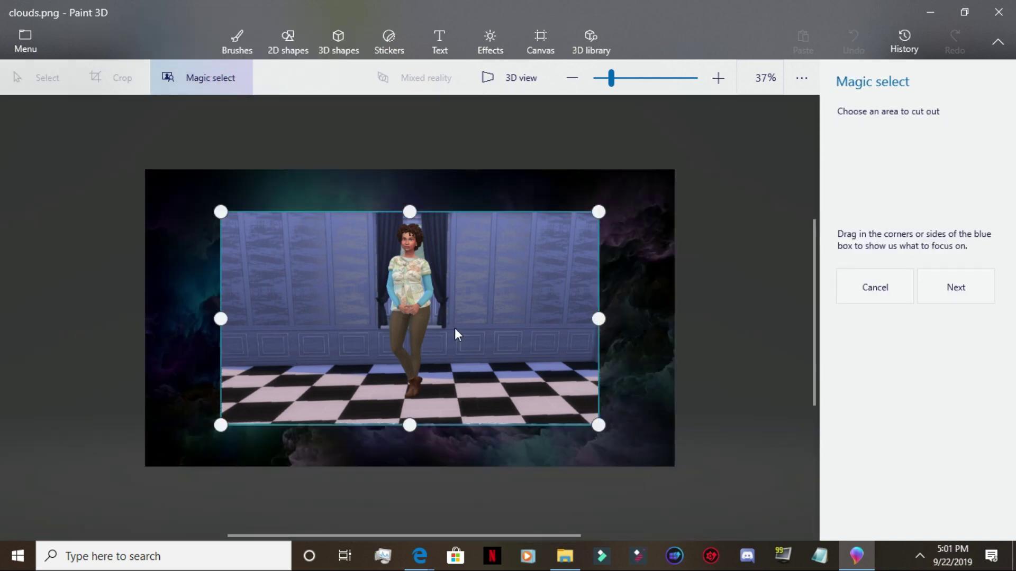
drag(209, 322, 362, 306)
drag(598, 318, 446, 316)
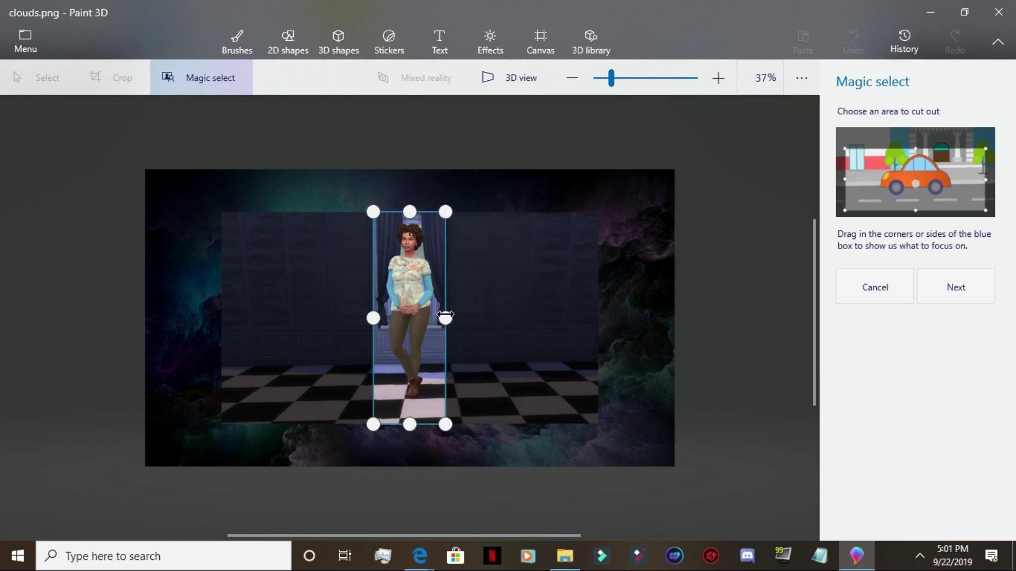
click(975, 292)
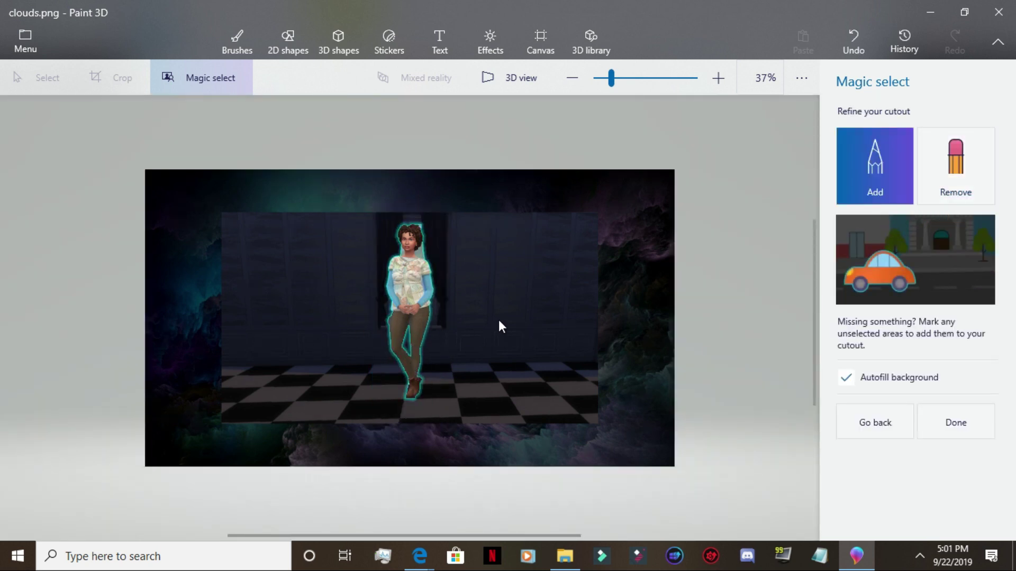
Step: Remove the leftover window background beside the woman's neck and hair from the cutout
scroll(499, 319, up, 5)
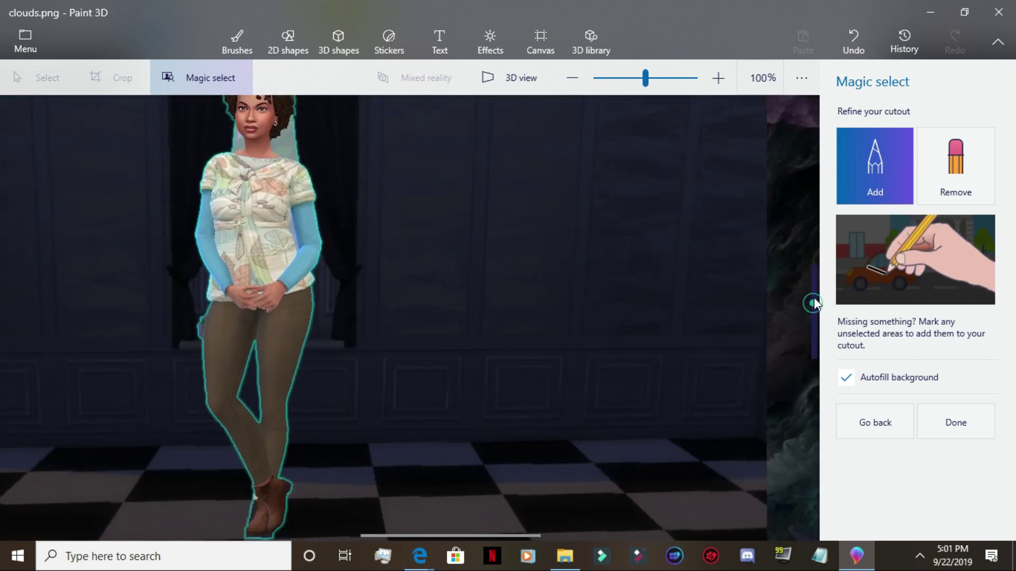
drag(814, 297, 818, 280)
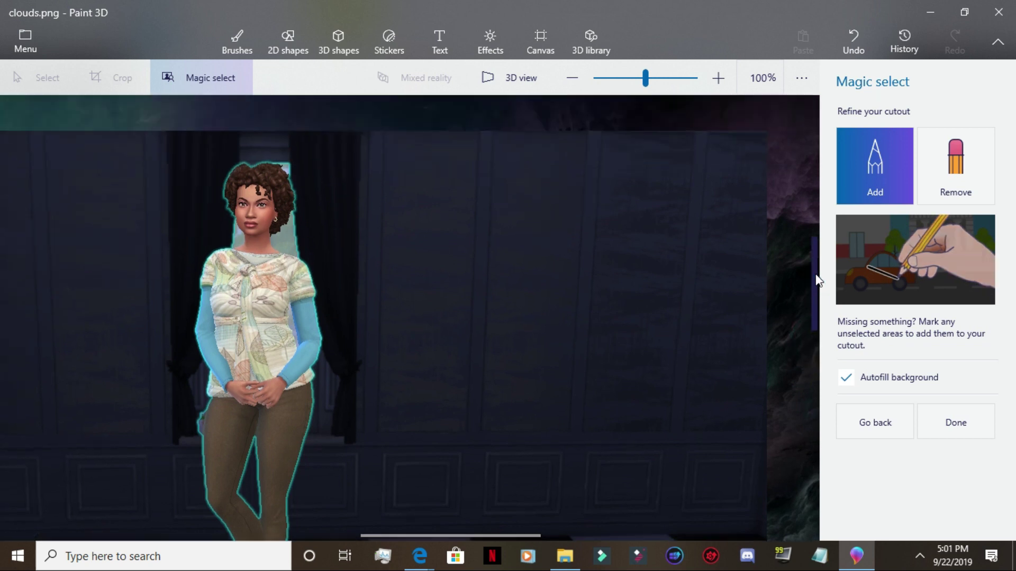
click(947, 161)
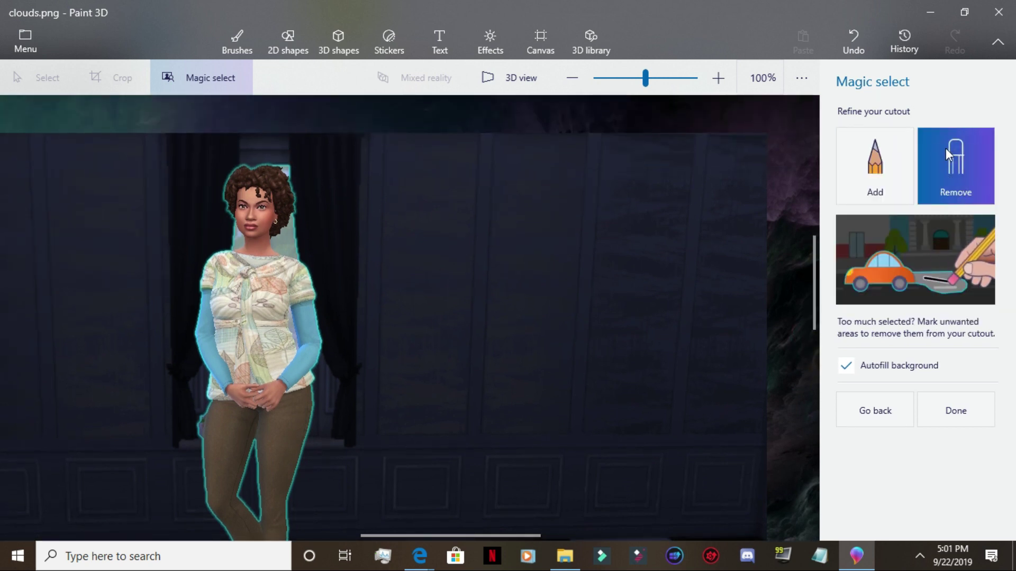
click(284, 243)
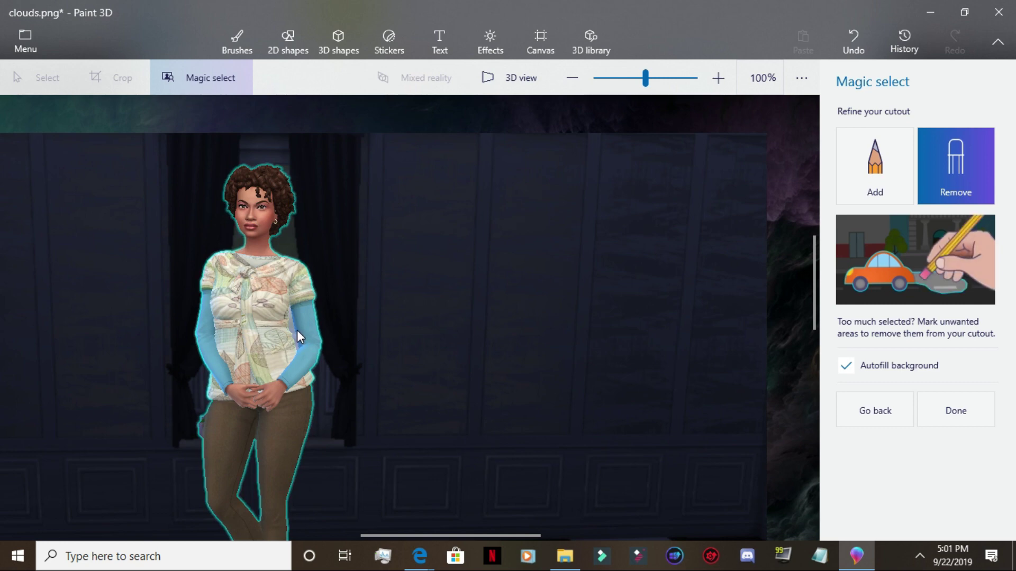
Step: Remove the background gap between the woman's torso and the arm on the image's right side from the cutout
scroll(297, 329, up, 1)
scroll(297, 329, up, 8)
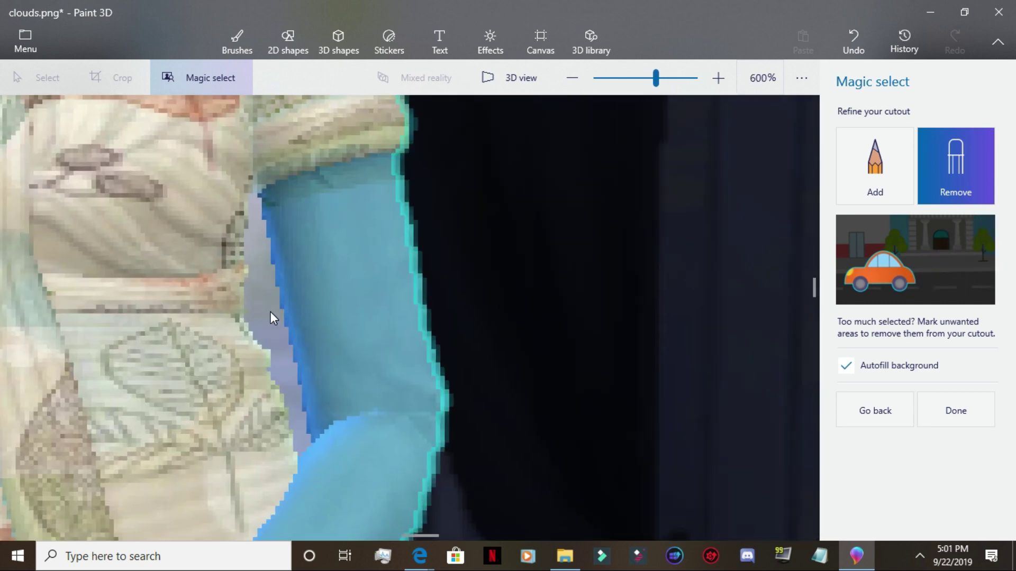
click(268, 308)
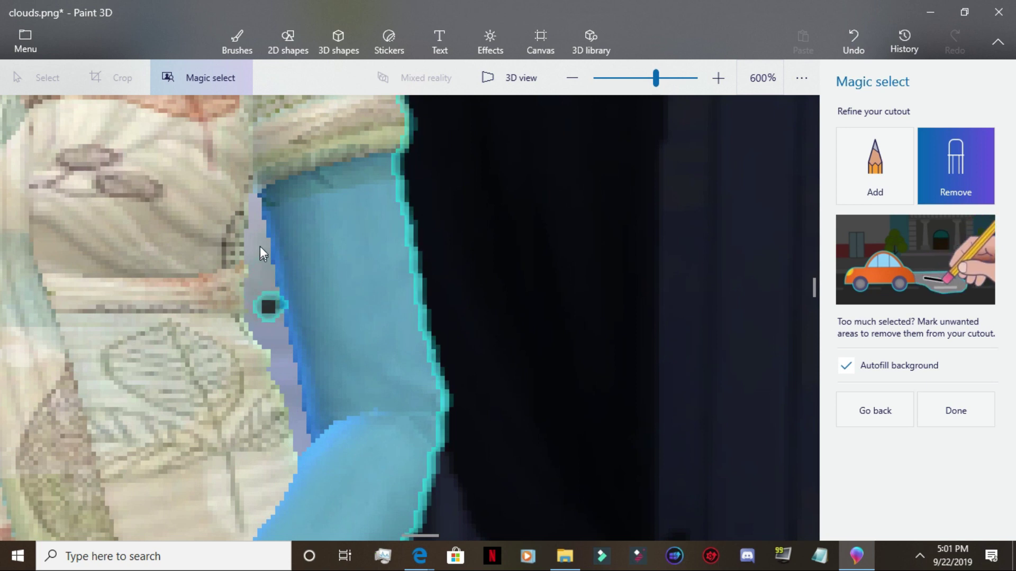
click(252, 203)
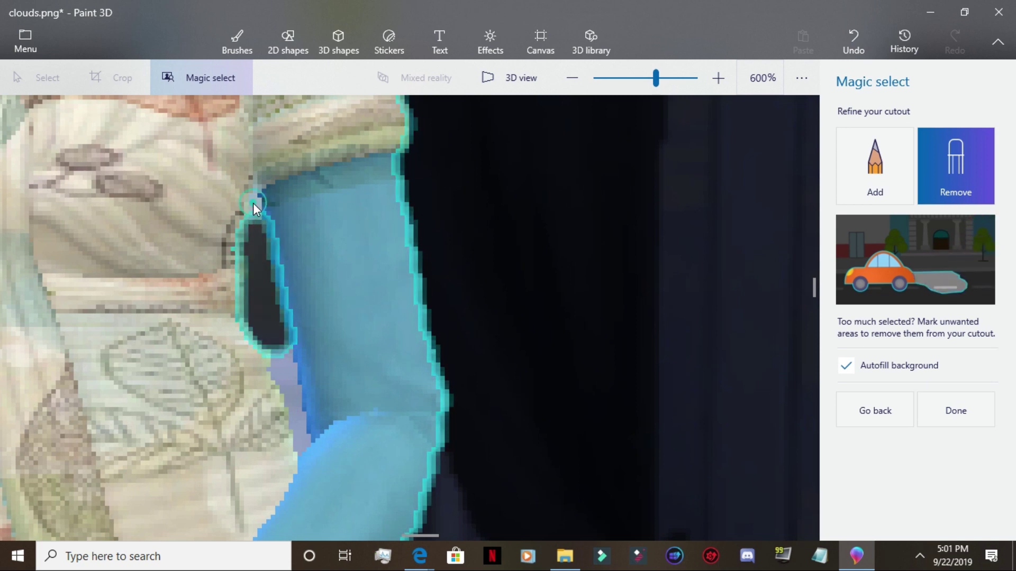
mouse_move(253, 203)
mouse_down()
mouse_move(255, 272)
mouse_move(294, 423)
mouse_up()
Step: Remove the stray background patch along the outer edge of the woman's hip, on the image's left side, from the cutout
scroll(239, 373, down, 5)
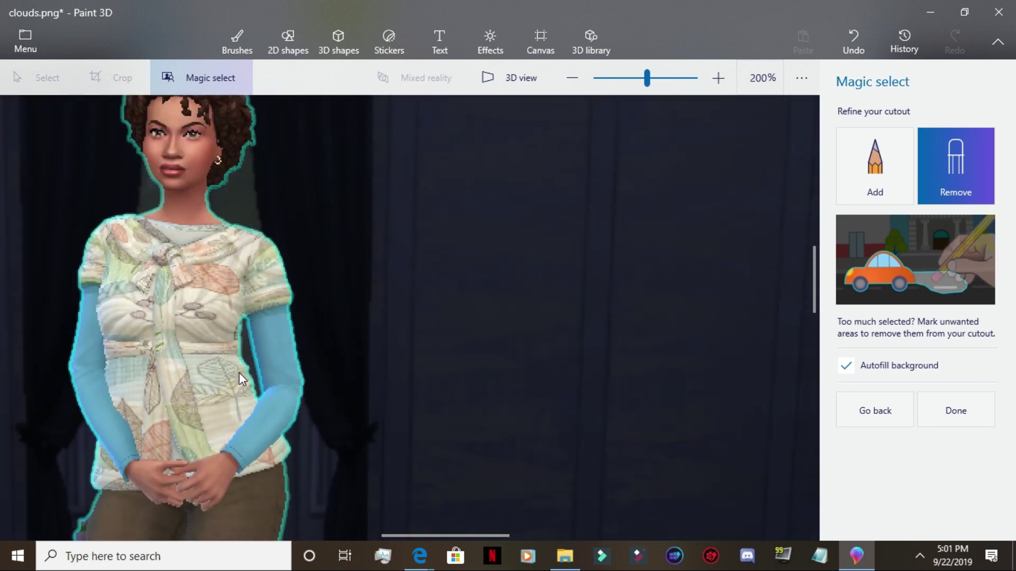
scroll(239, 373, down, 1)
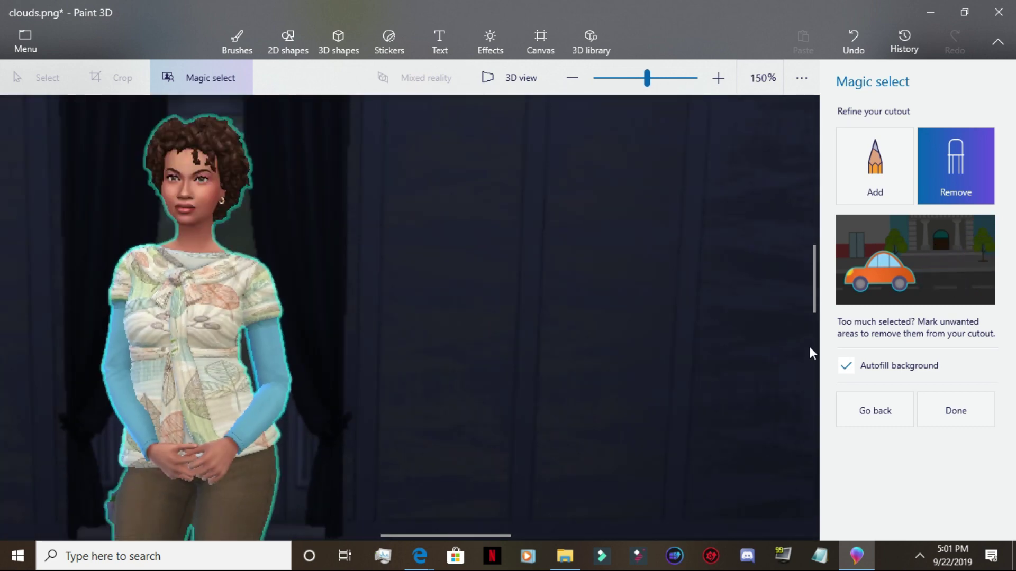
drag(816, 267, 783, 311)
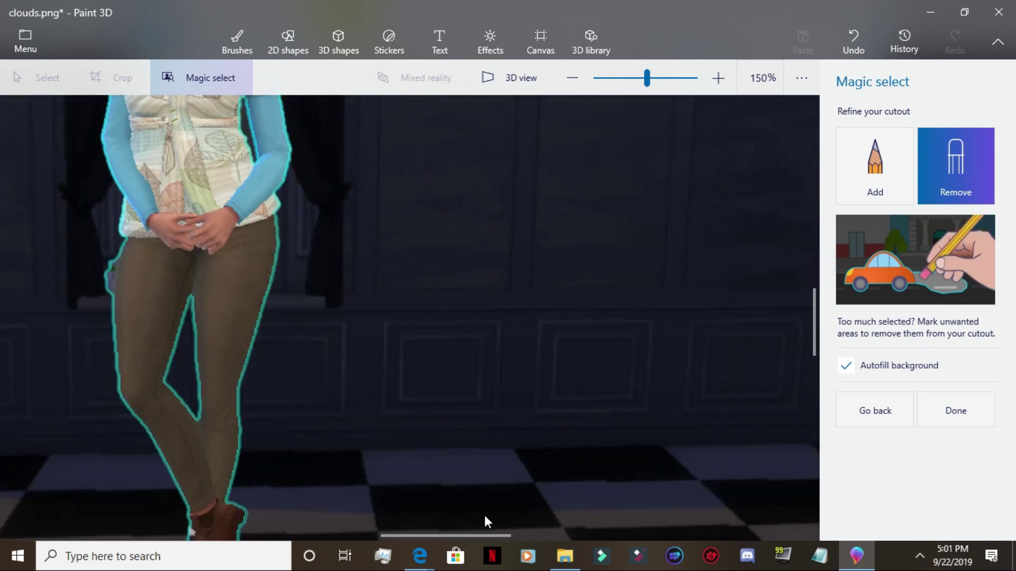
drag(474, 535, 431, 525)
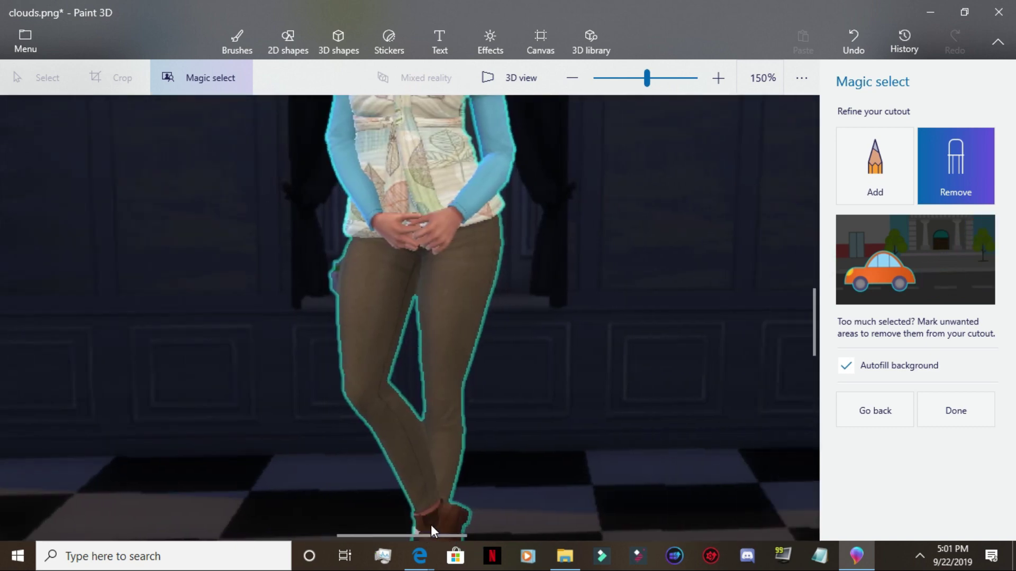
scroll(340, 356, up, 3)
drag(317, 139, 324, 157)
scroll(446, 215, down, 5)
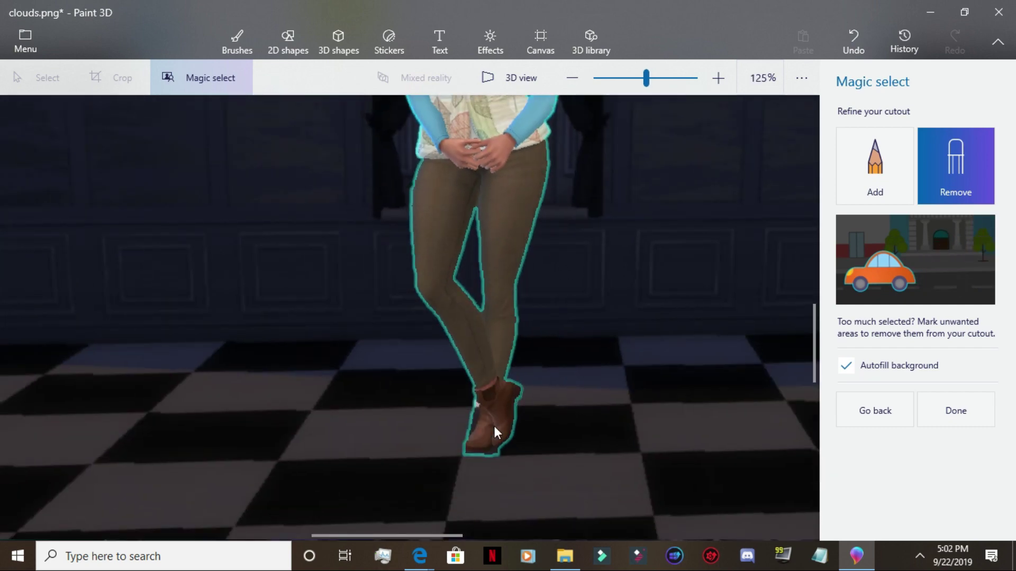
Step: Remove the leftover floor patches beside and beneath the woman's boots from the cutout
scroll(481, 405, up, 3)
drag(472, 404, 472, 477)
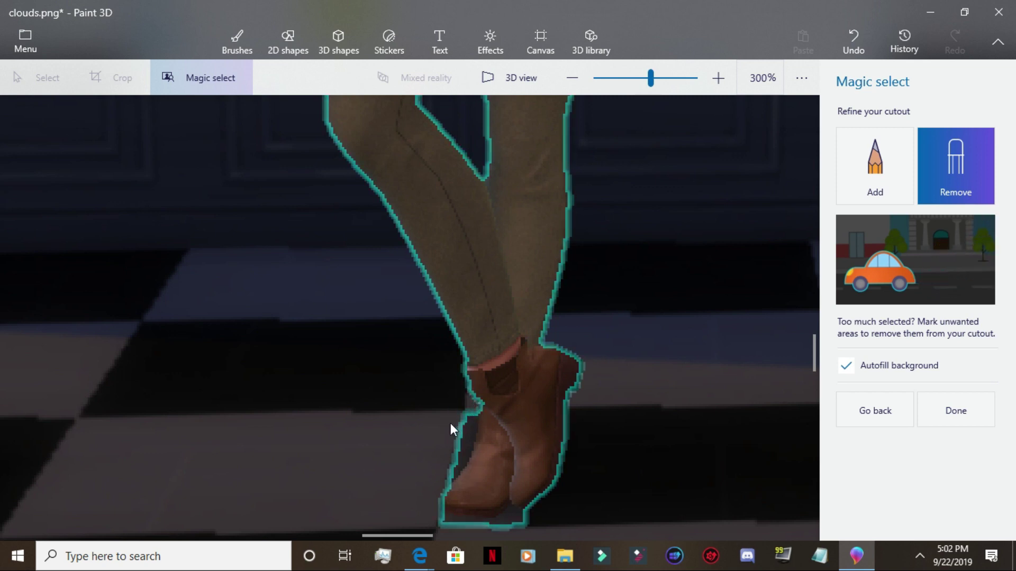
scroll(449, 423, down, 3)
scroll(449, 422, down, 2)
scroll(400, 430, up, 2)
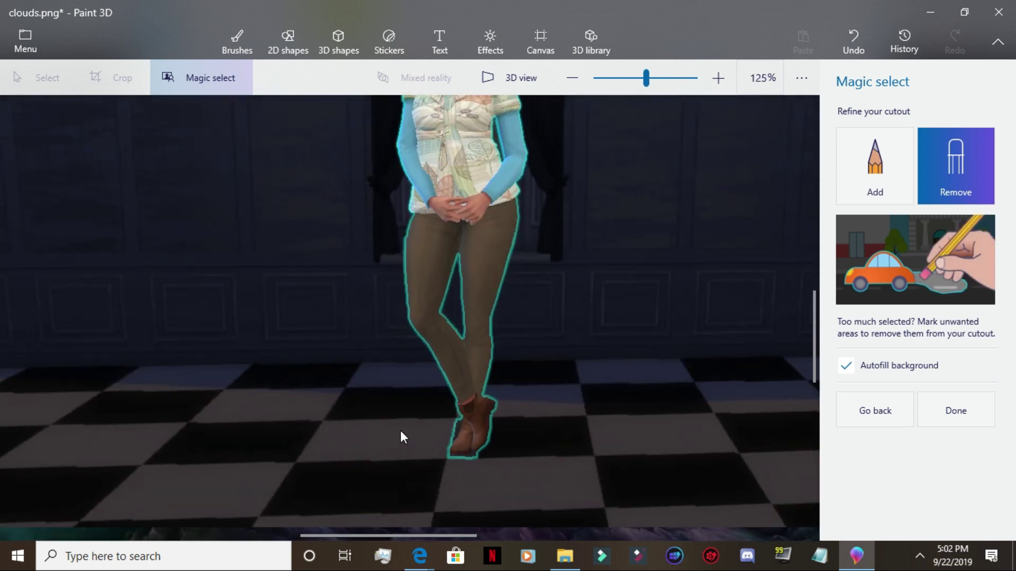
scroll(487, 429, up, 2)
click(564, 420)
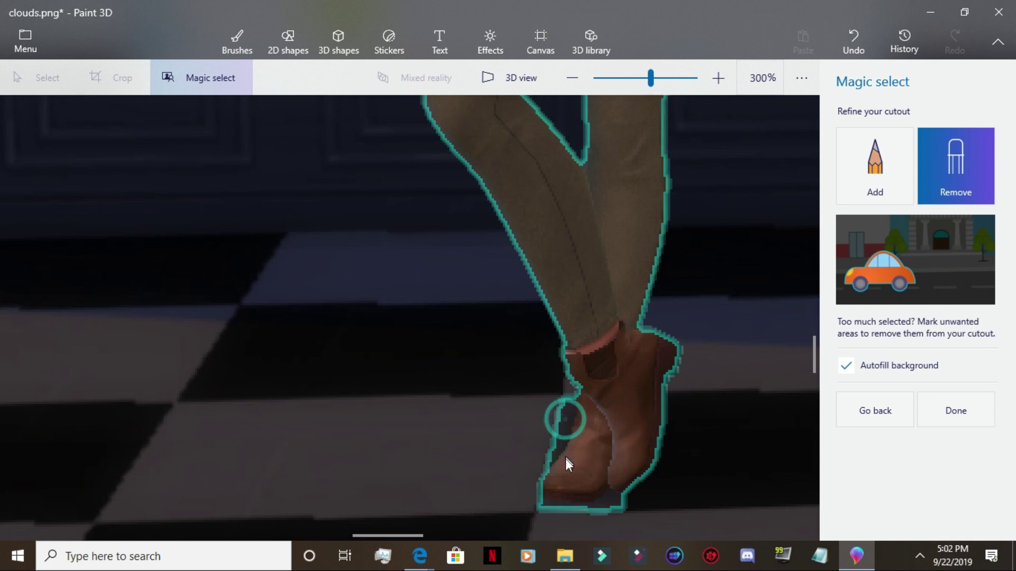
drag(585, 487, 607, 494)
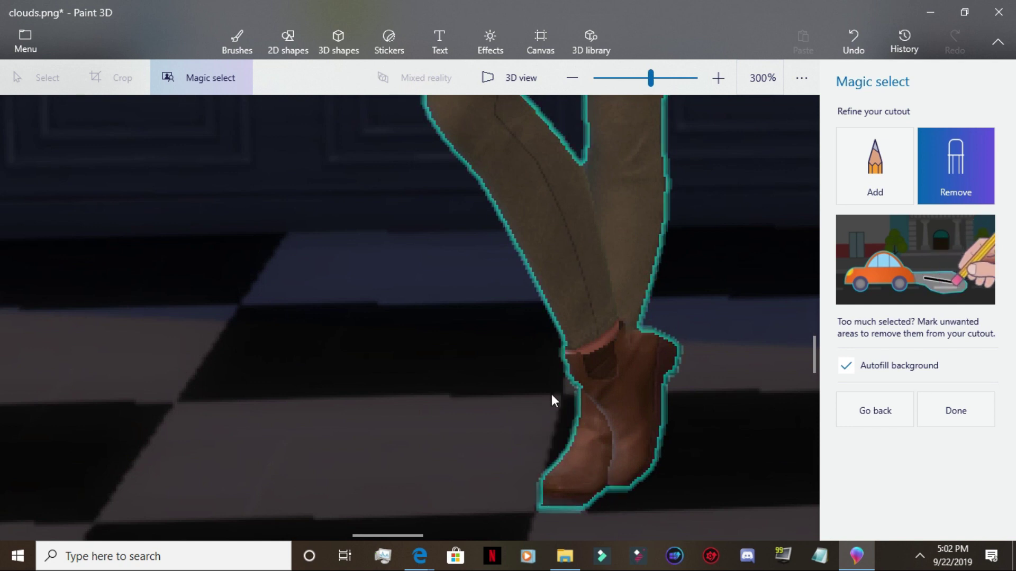
Step: Finish the Magic select so the refined cutout of the woman becomes a separate object
scroll(526, 455, down, 5)
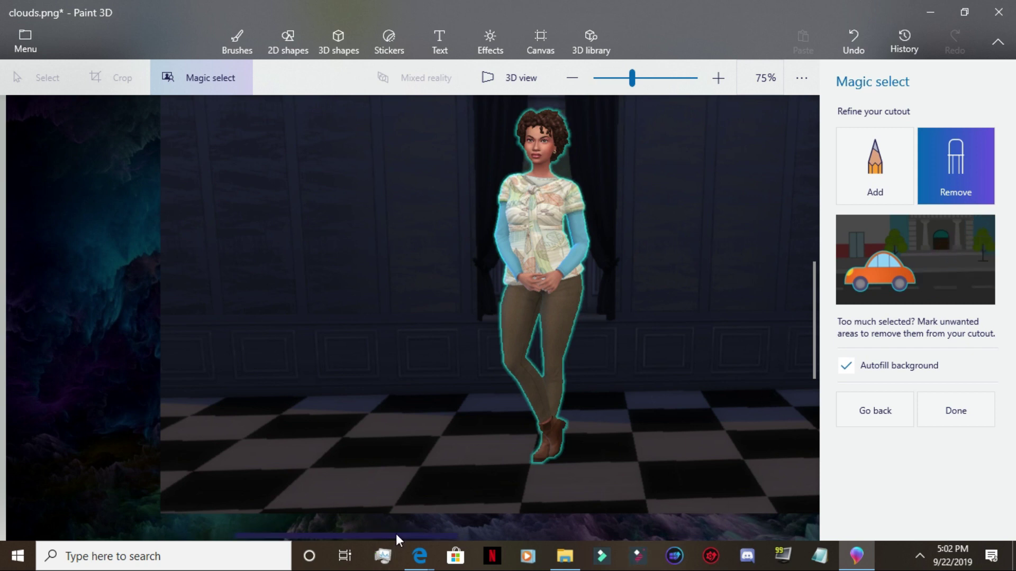
drag(396, 535, 511, 535)
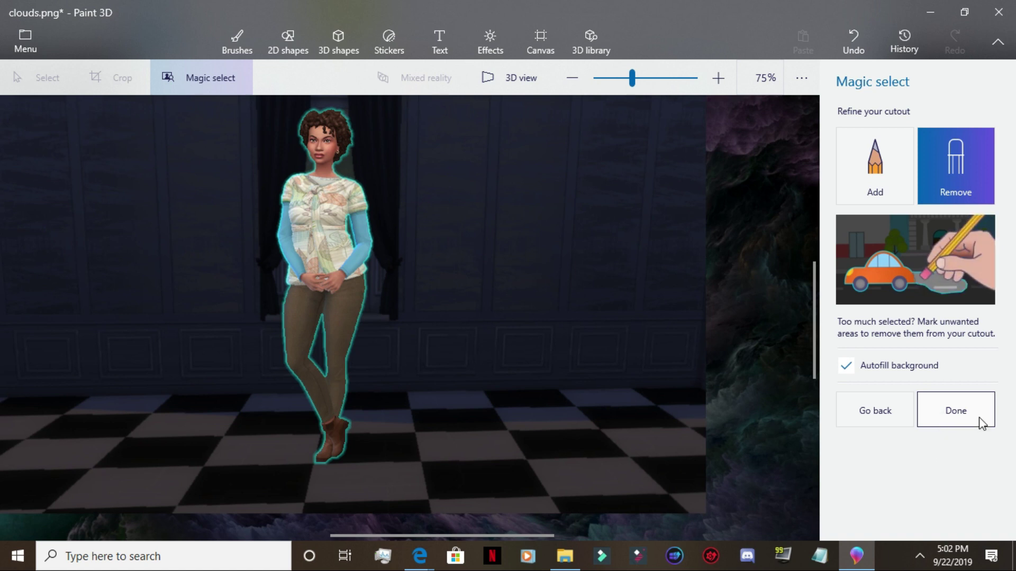
click(943, 412)
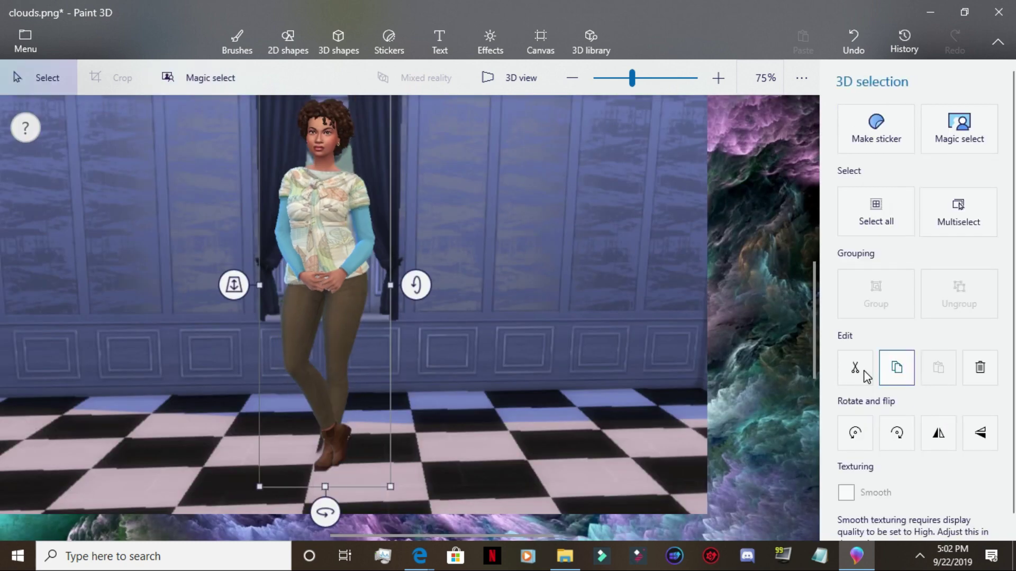
Step: Delete the original room screenshot behind the woman, keeping only her cutout on the clouds wallpaper
scroll(540, 243, down, 3)
scroll(386, 241, up, 2)
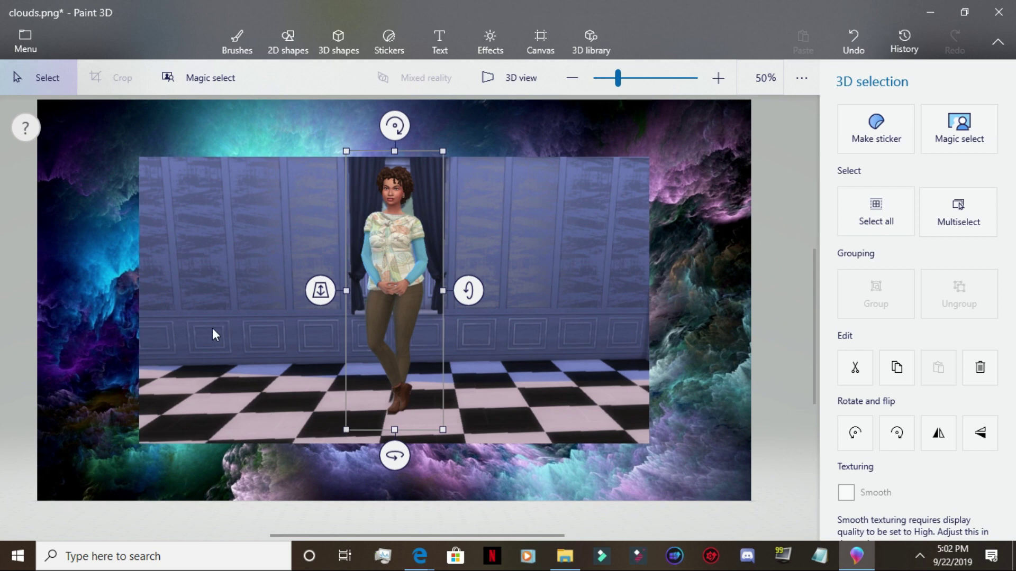
click(571, 260)
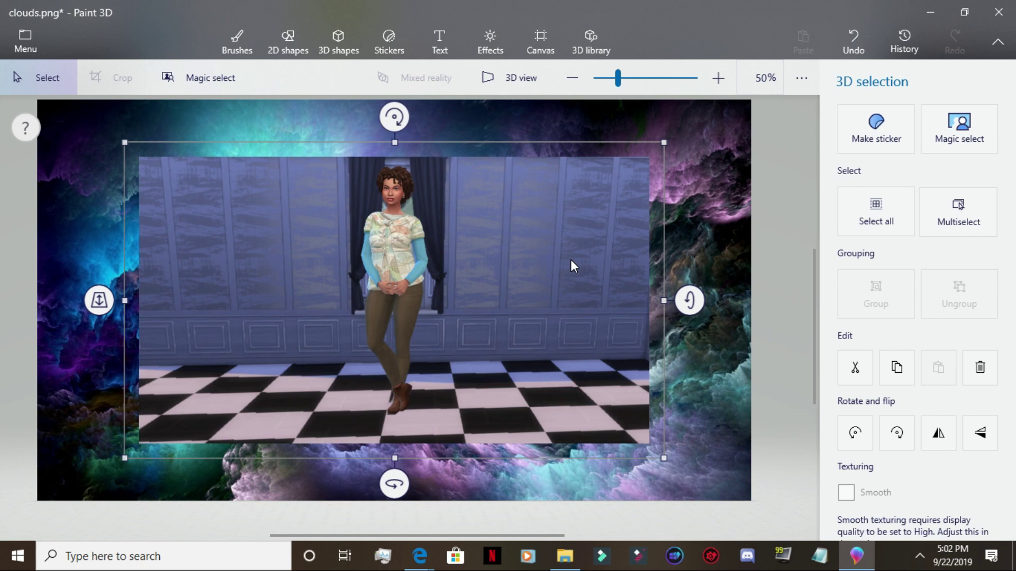
key(Delete)
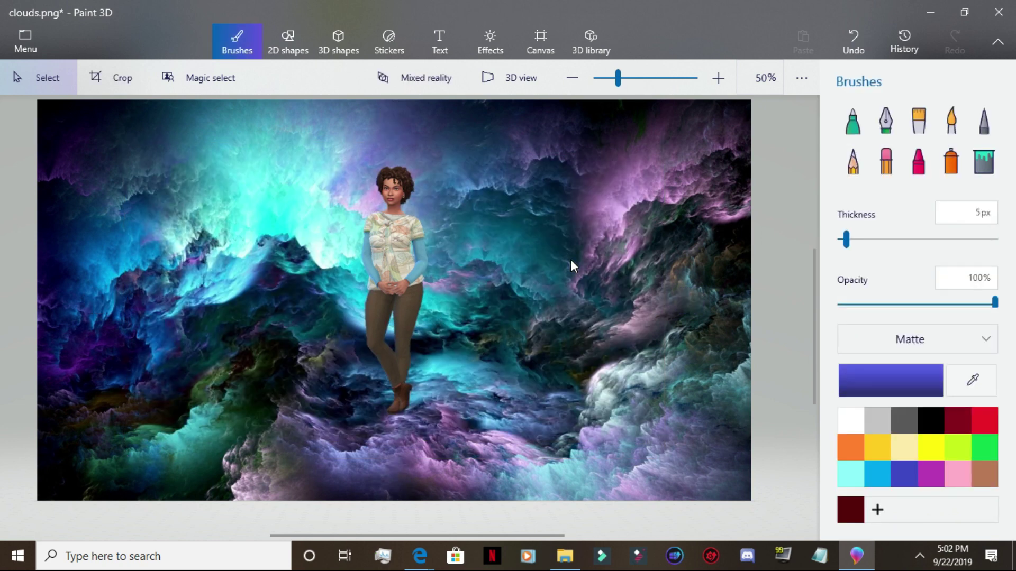
Step: Try different sizes and positions for the woman's cutout, leaving it enlarged and standing slightly left of the wallpaper's centre
scroll(570, 259, up, 1)
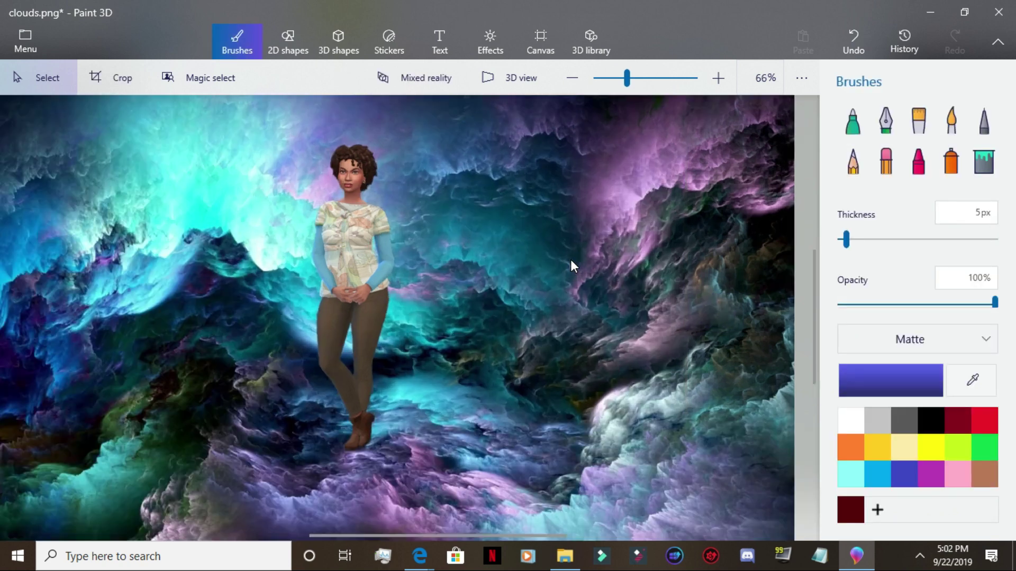
scroll(564, 268, down, 1)
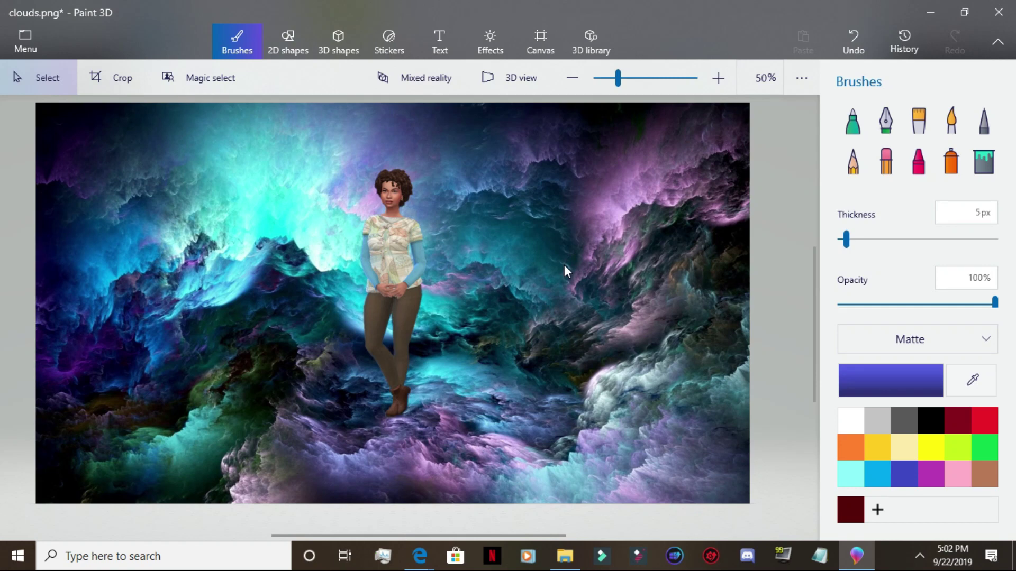
click(403, 286)
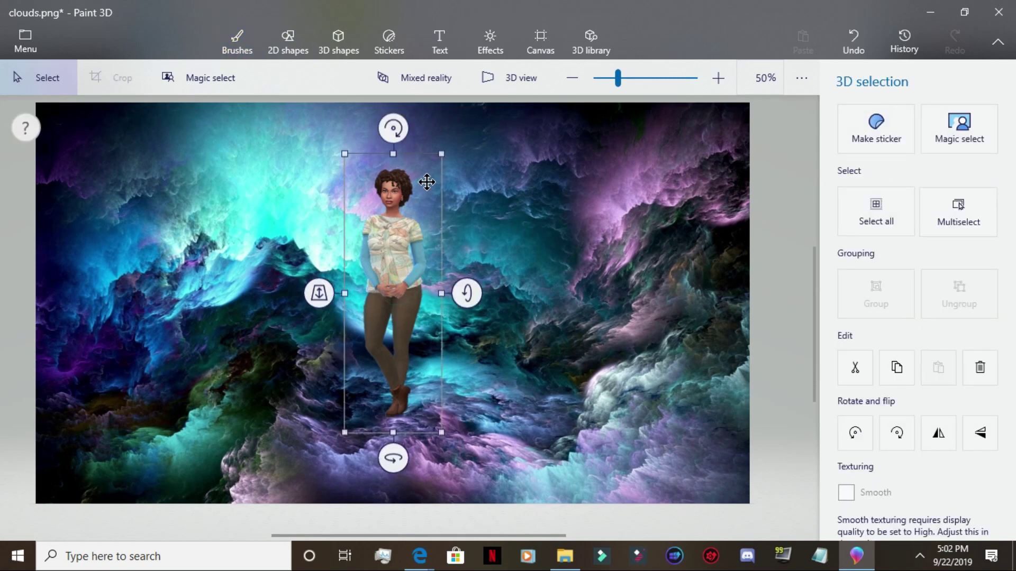
drag(439, 155, 375, 239)
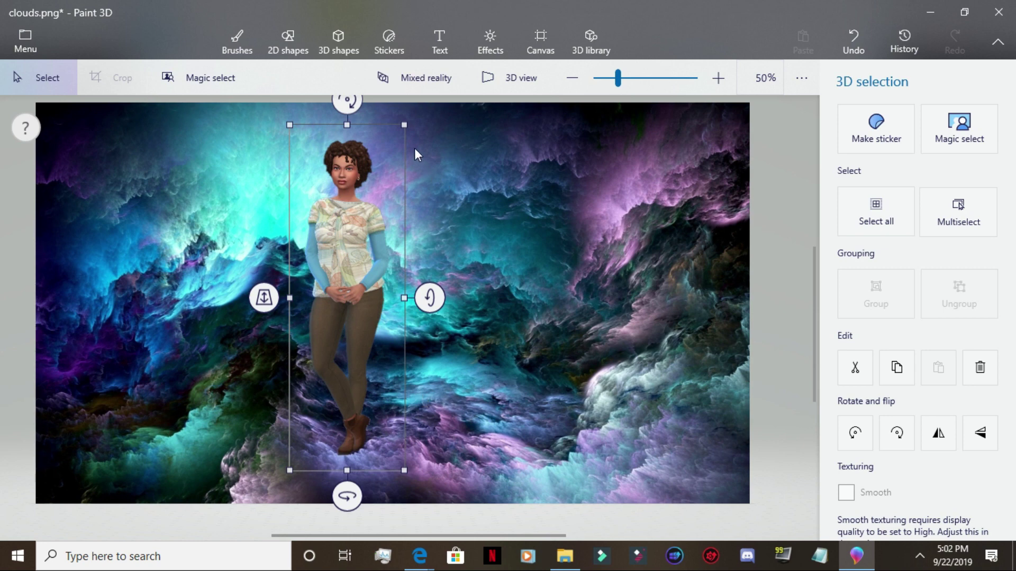
drag(406, 127, 324, 239)
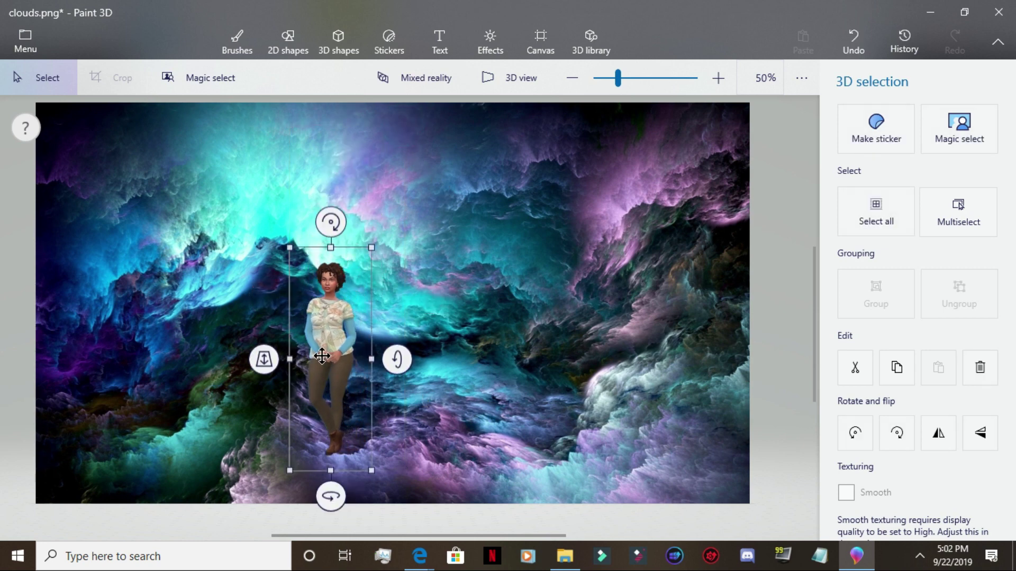
drag(323, 356, 474, 270)
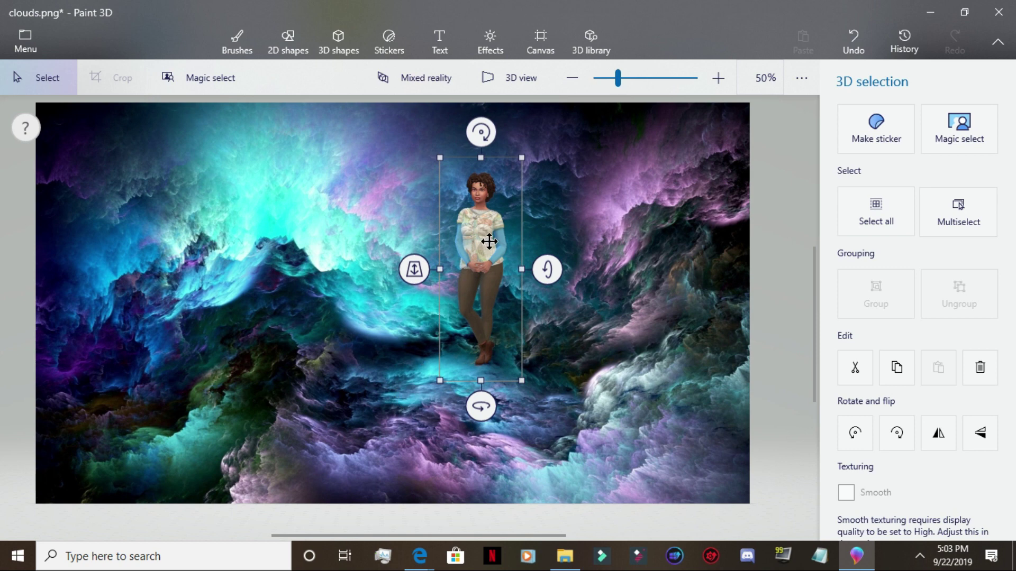
drag(519, 172, 544, 103)
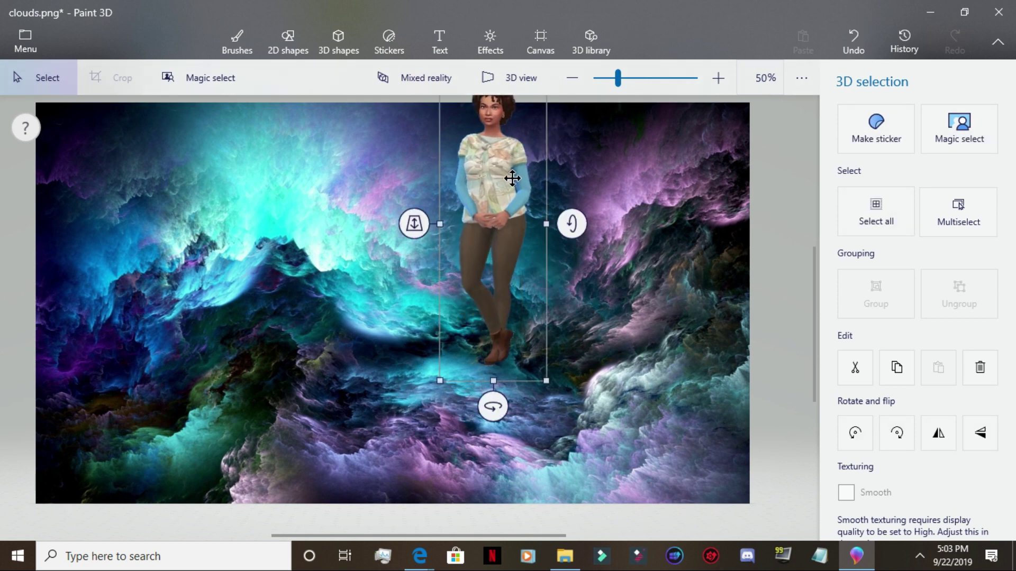
drag(508, 164, 363, 261)
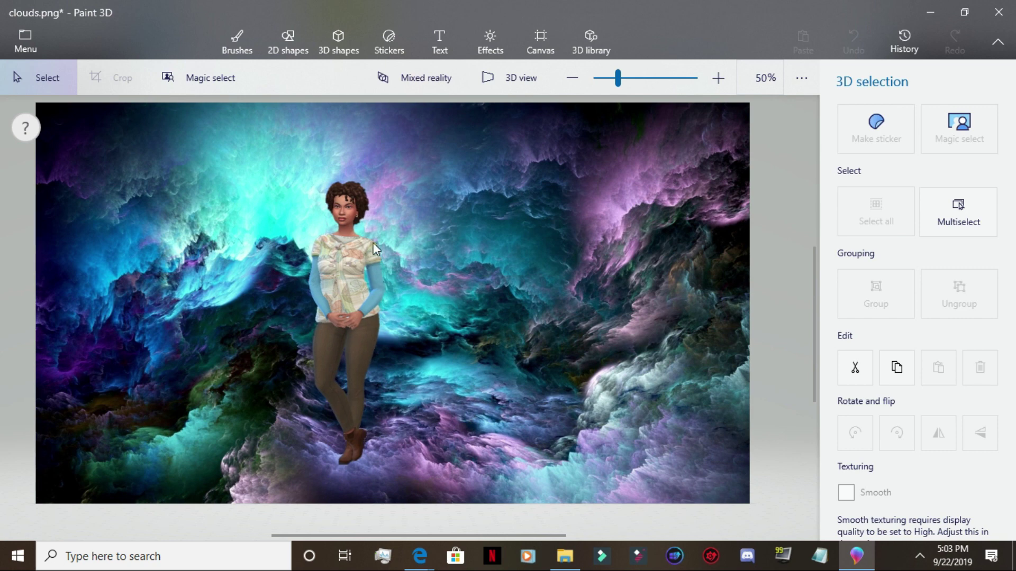
drag(402, 166, 424, 151)
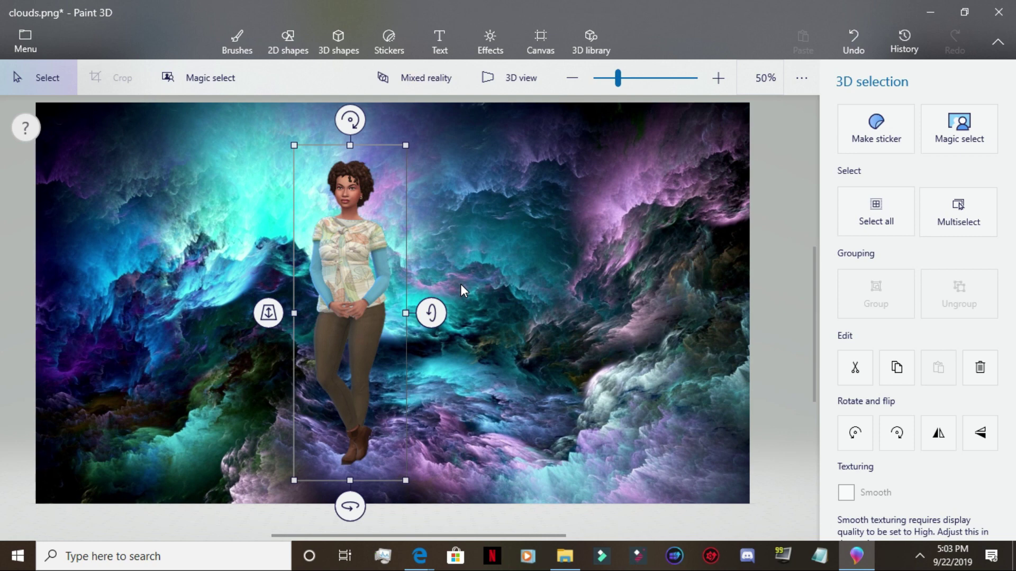
Step: Insert the Sims 4 screenshot 09-08-19_11-34-18 AM of the bearded man in the light coat
click(24, 45)
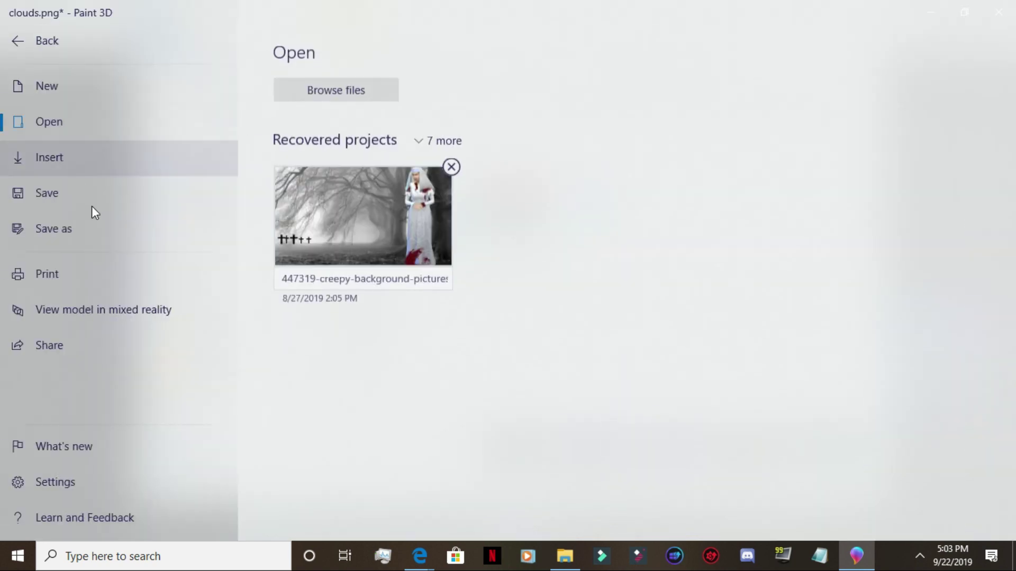
click(40, 150)
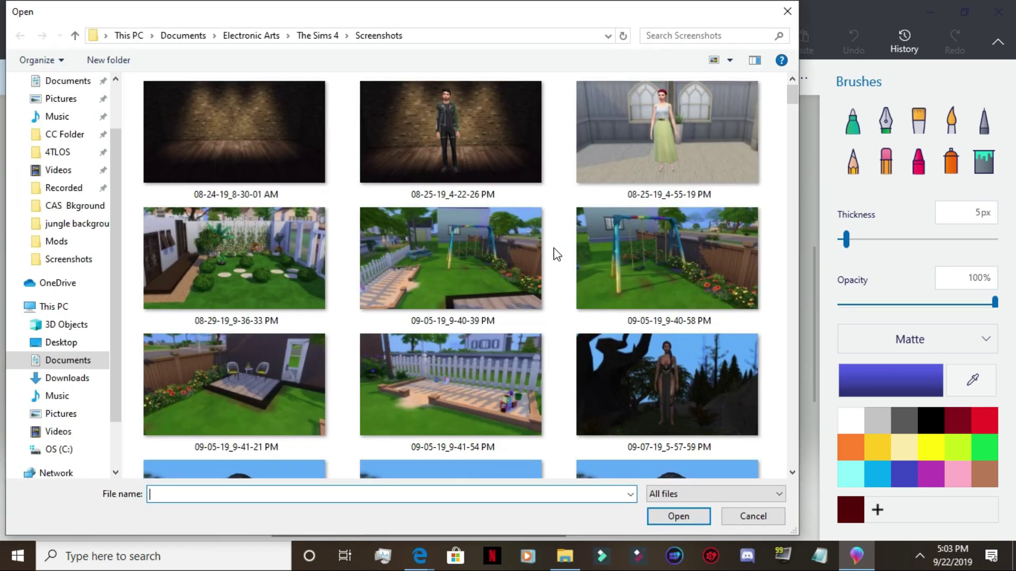
scroll(647, 228, down, 10)
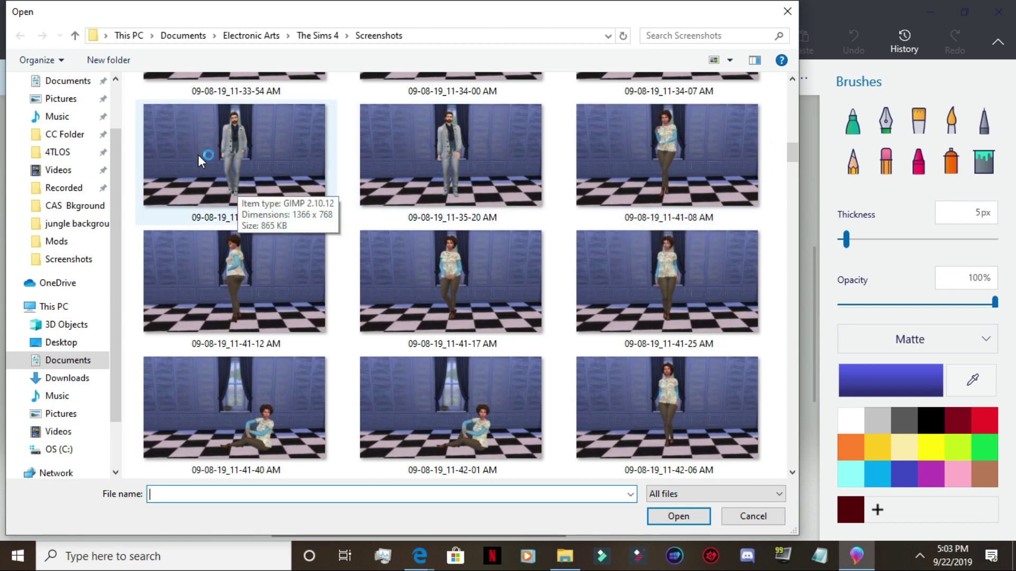
click(214, 154)
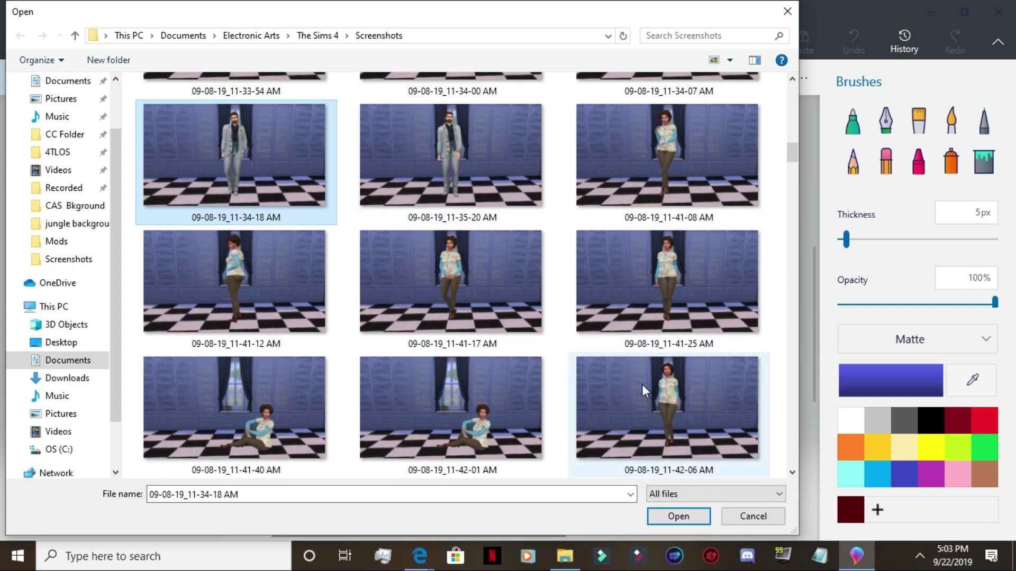
click(678, 519)
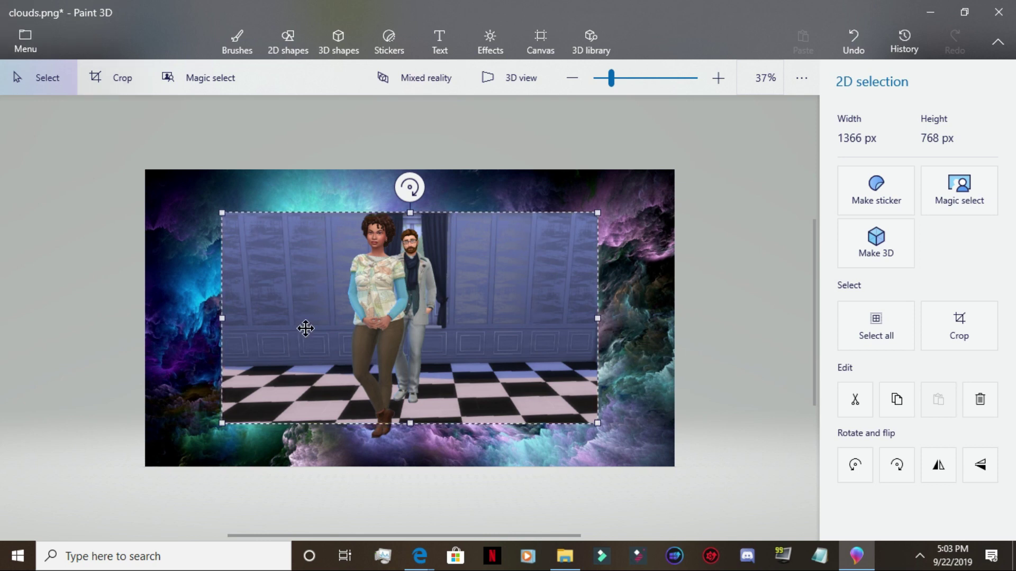
Step: Start a Magic select on the inserted screenshot, narrow the focus area to the bearded man, and generate the cutout
click(227, 80)
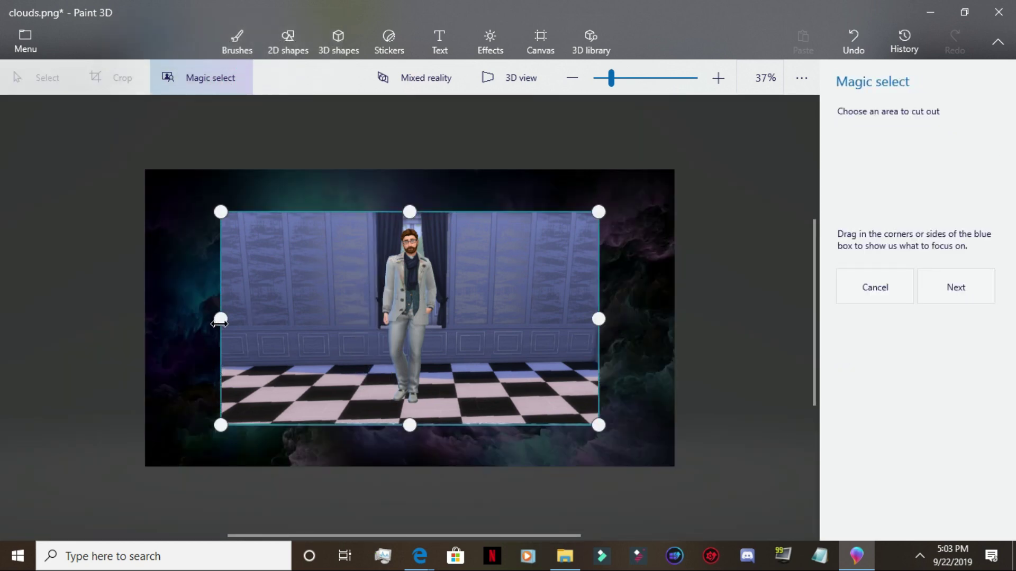
drag(220, 321, 285, 315)
drag(345, 314, 372, 317)
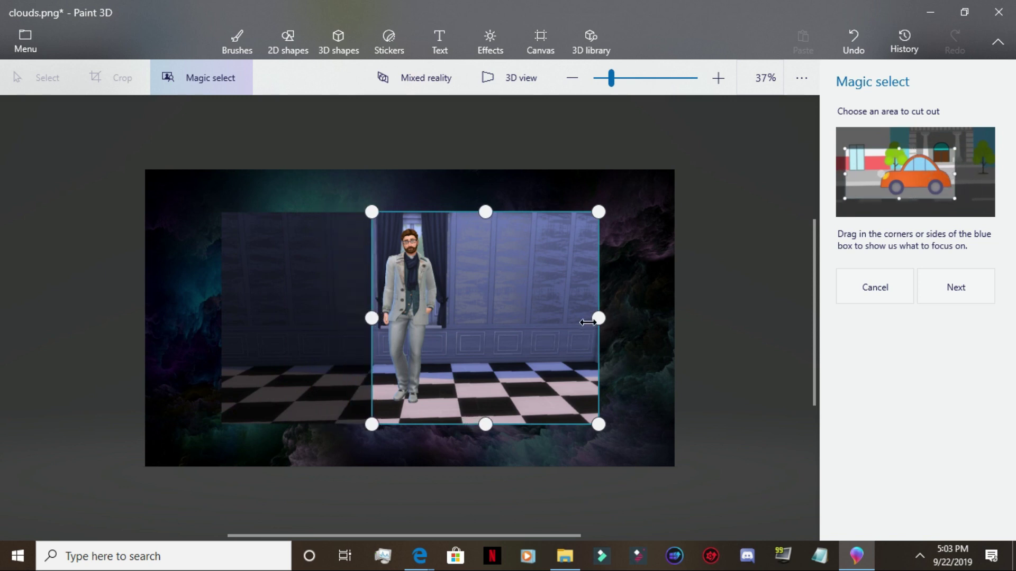
drag(594, 318, 441, 328)
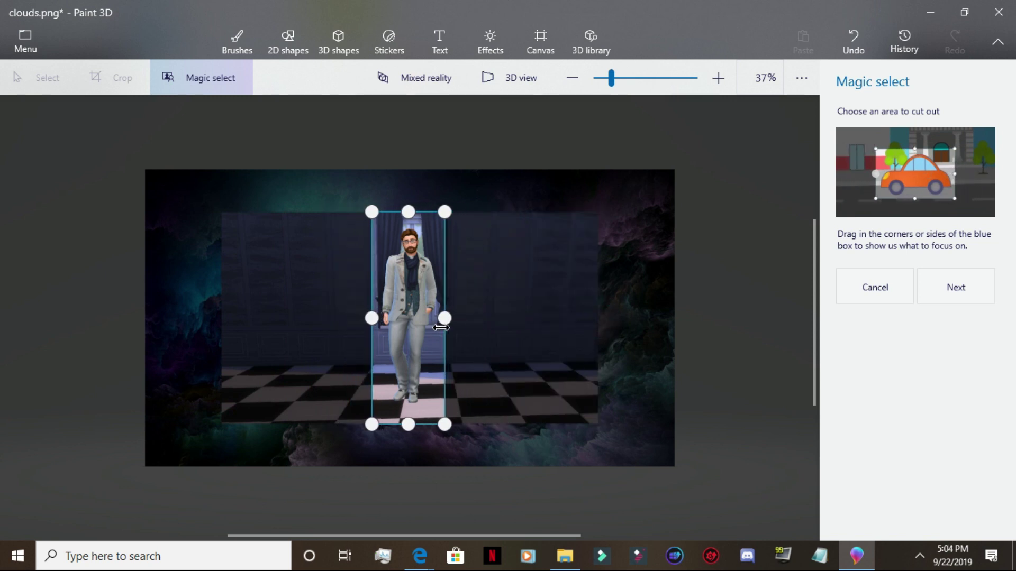
scroll(545, 335, up, 1)
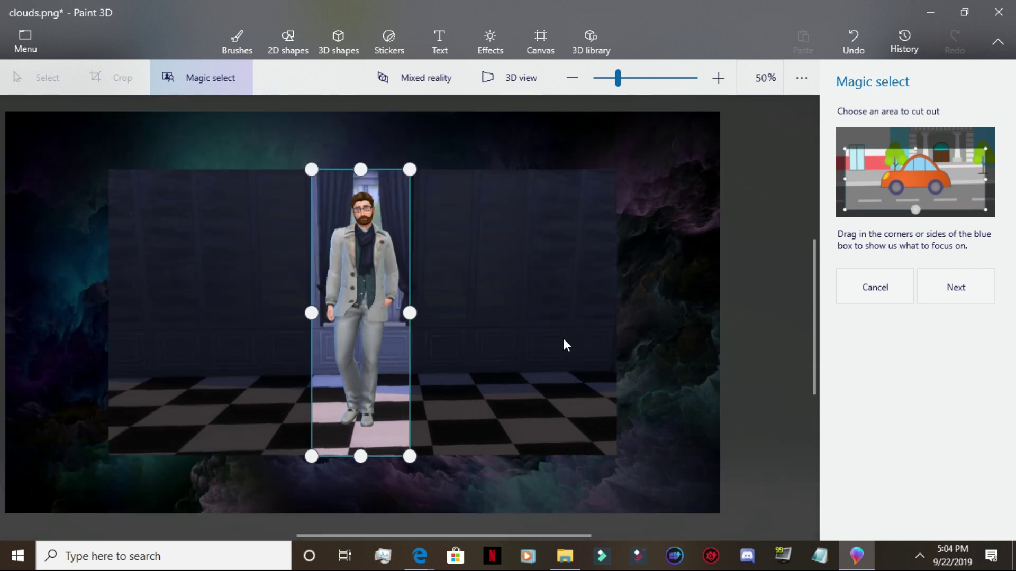
scroll(564, 340, up, 1)
click(979, 288)
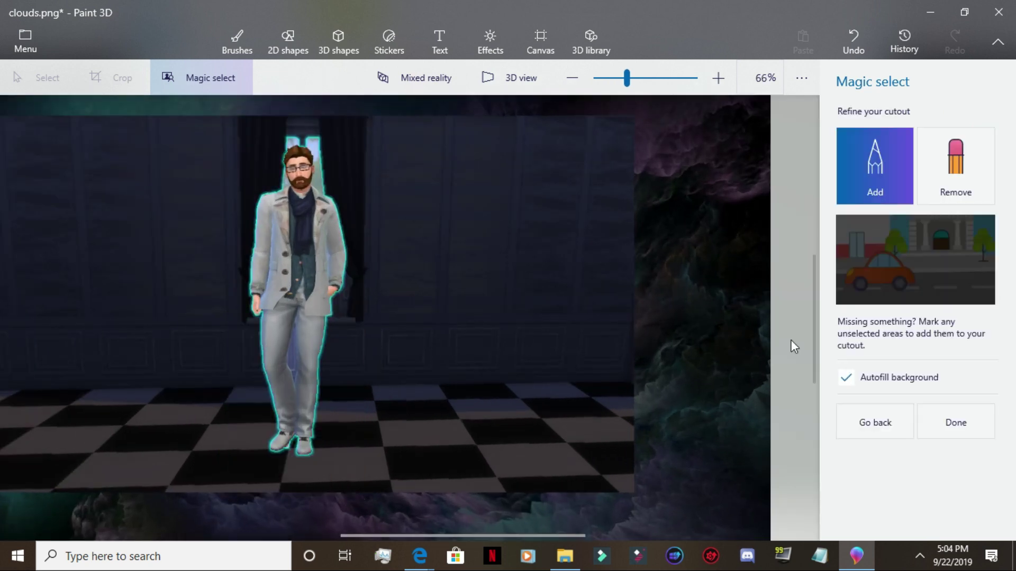
Step: Remove the background gap between the man's legs from the cutout
scroll(460, 319, up, 1)
click(954, 174)
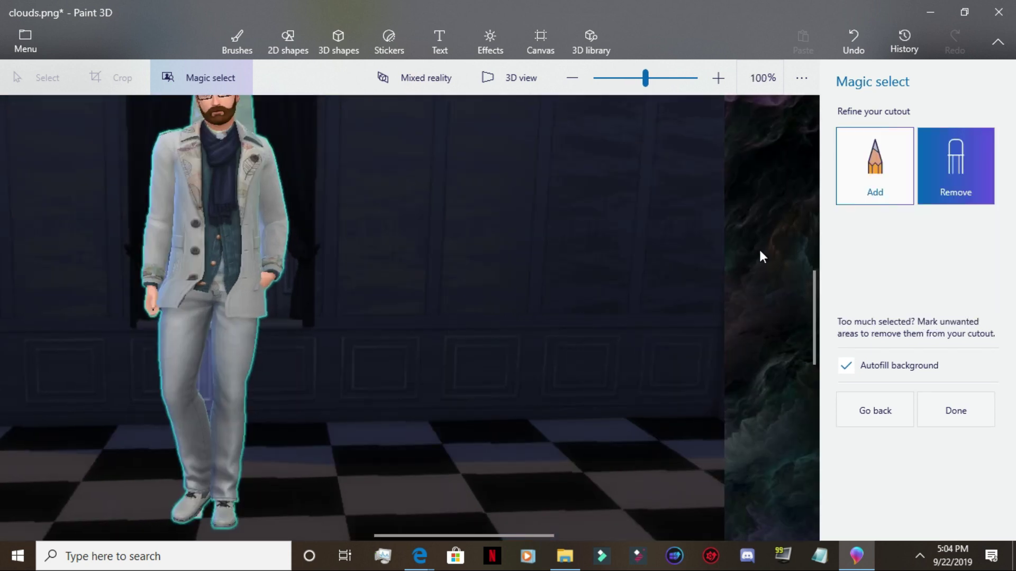
scroll(209, 380, up, 1)
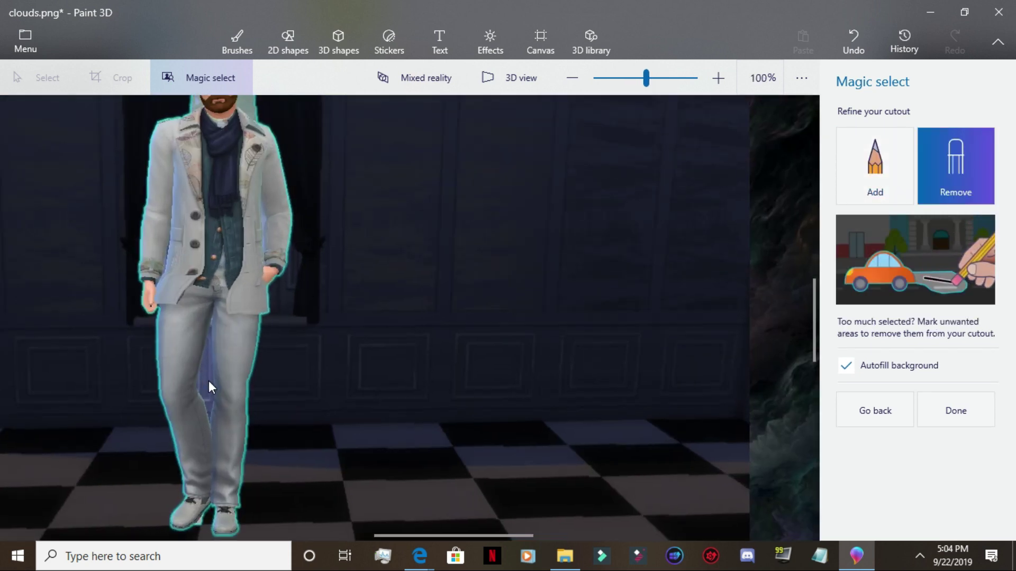
click(208, 379)
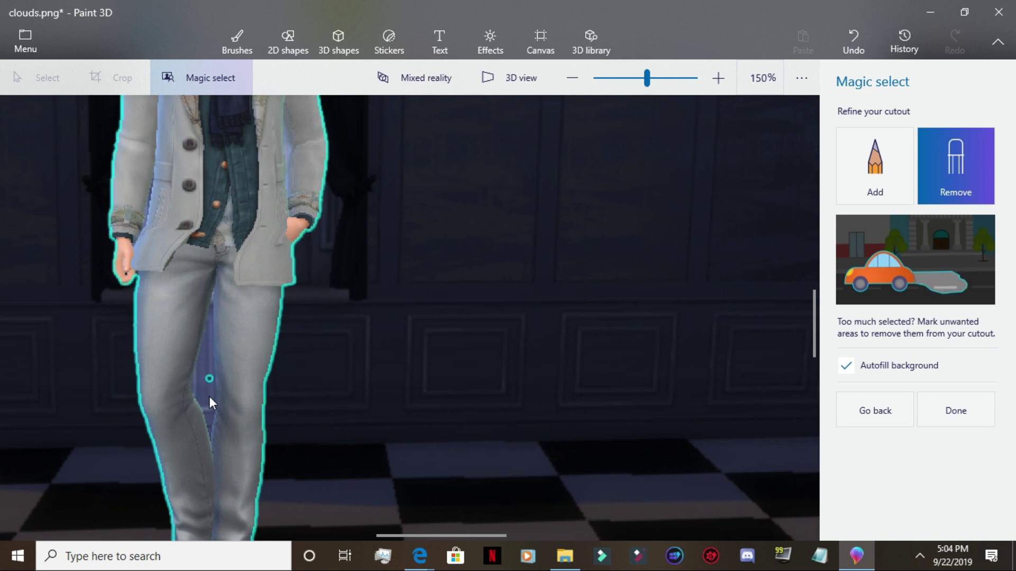
click(208, 404)
click(209, 421)
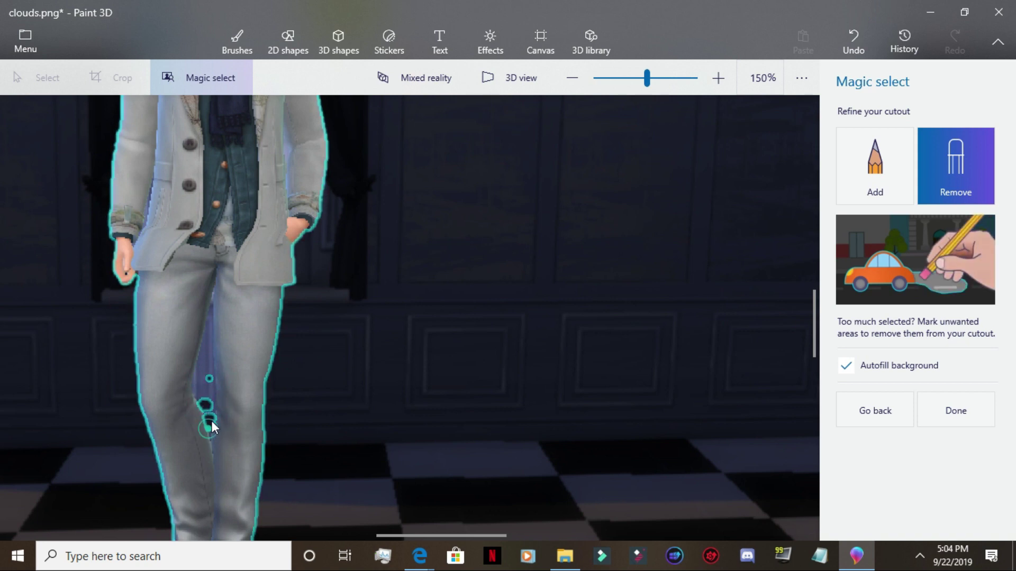
drag(205, 339, 202, 386)
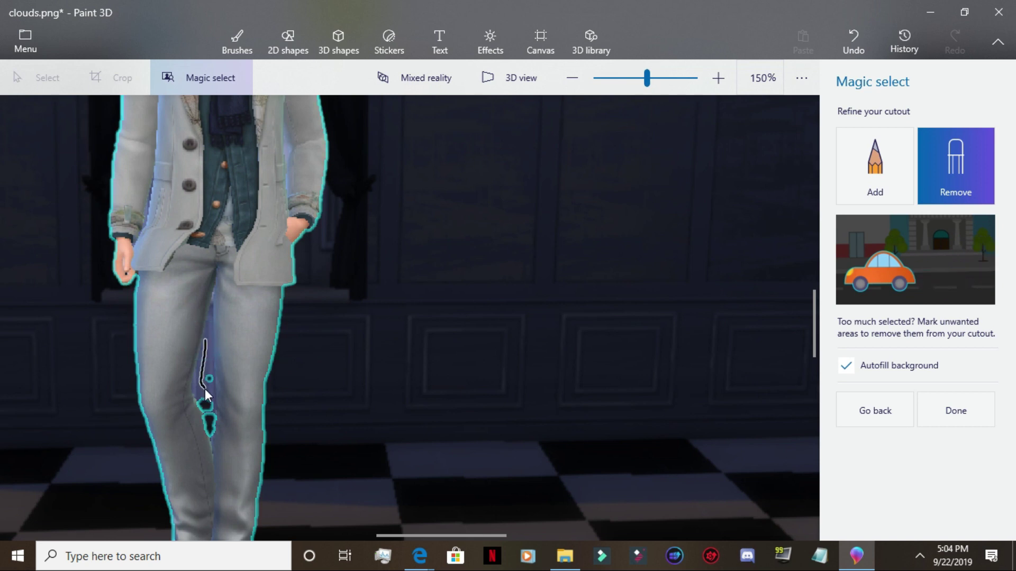
click(211, 299)
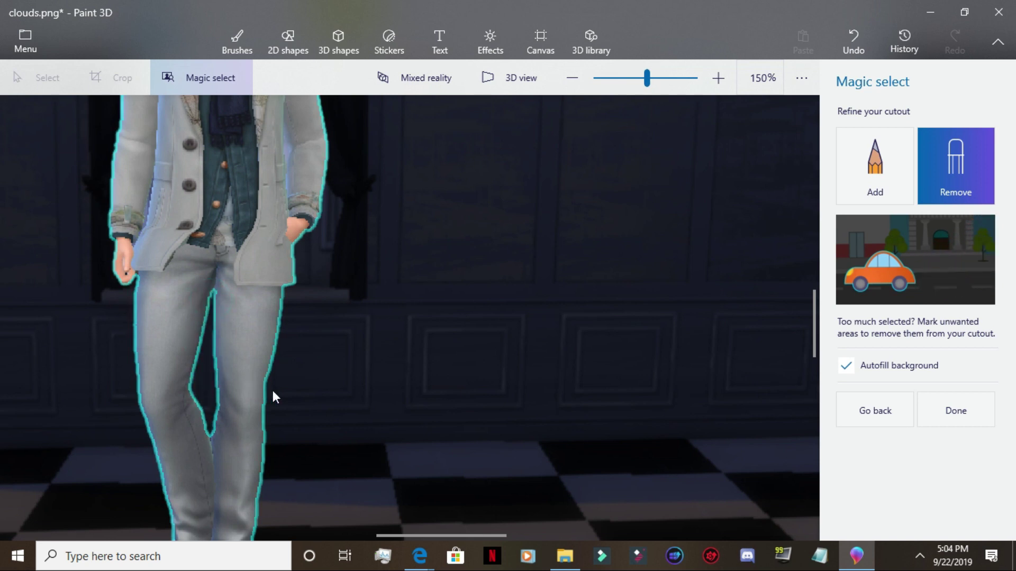
Step: Remove the background gap between the man's coat and the arm with its hand in his pocket from the cutout
scroll(302, 179, up, 5)
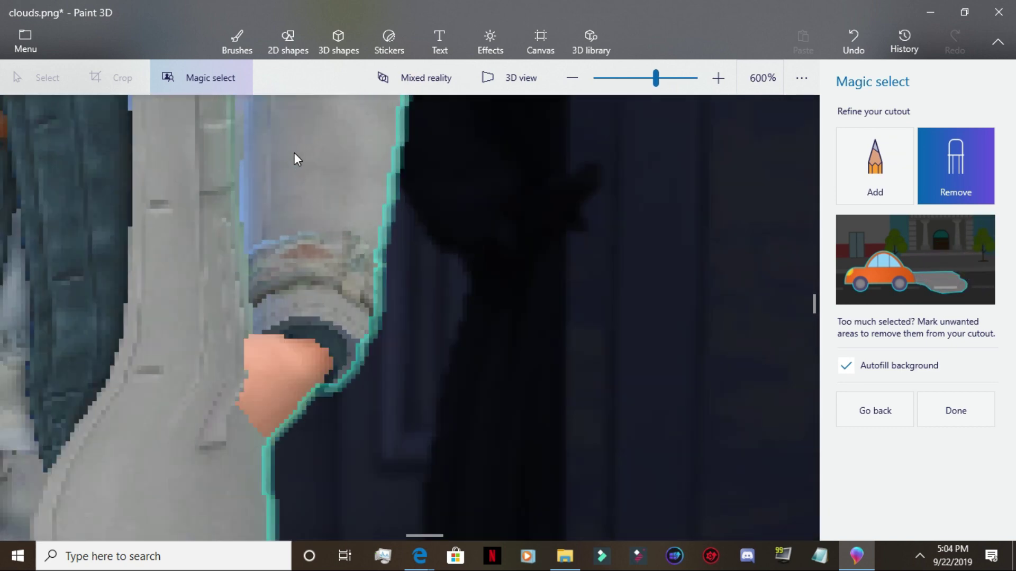
scroll(813, 302, down, 2)
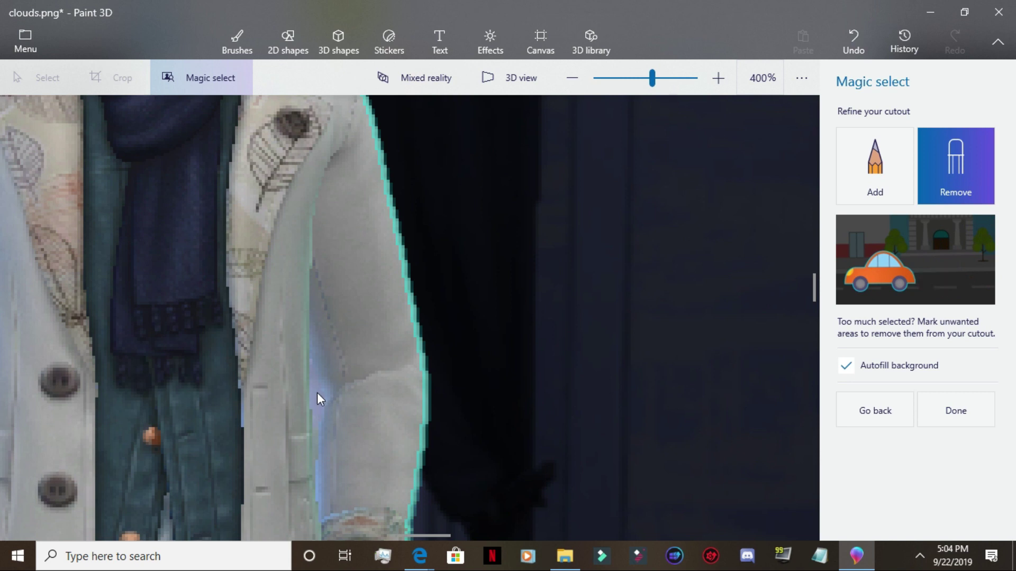
drag(316, 389, 316, 411)
drag(317, 385, 317, 386)
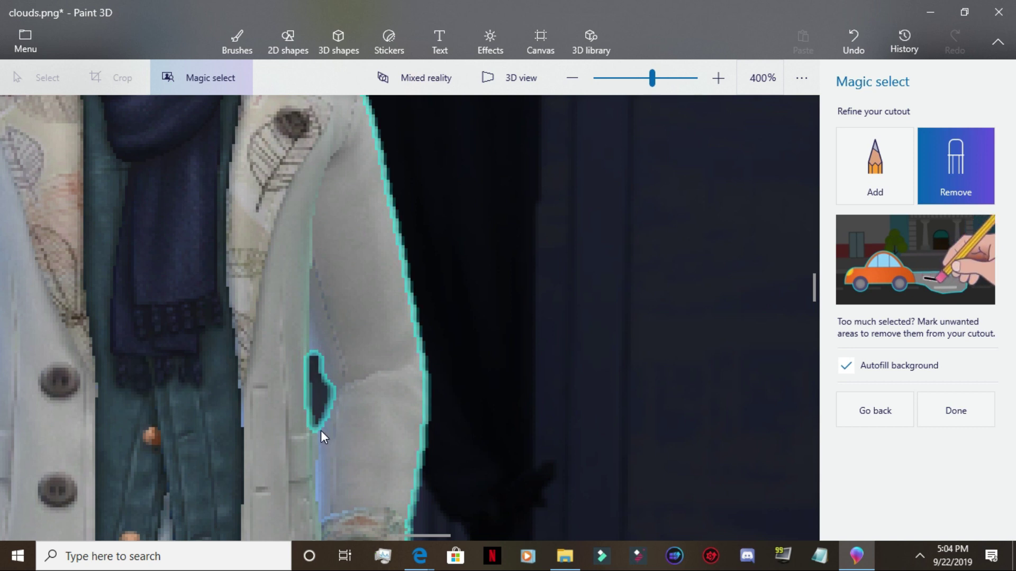
drag(316, 428, 322, 454)
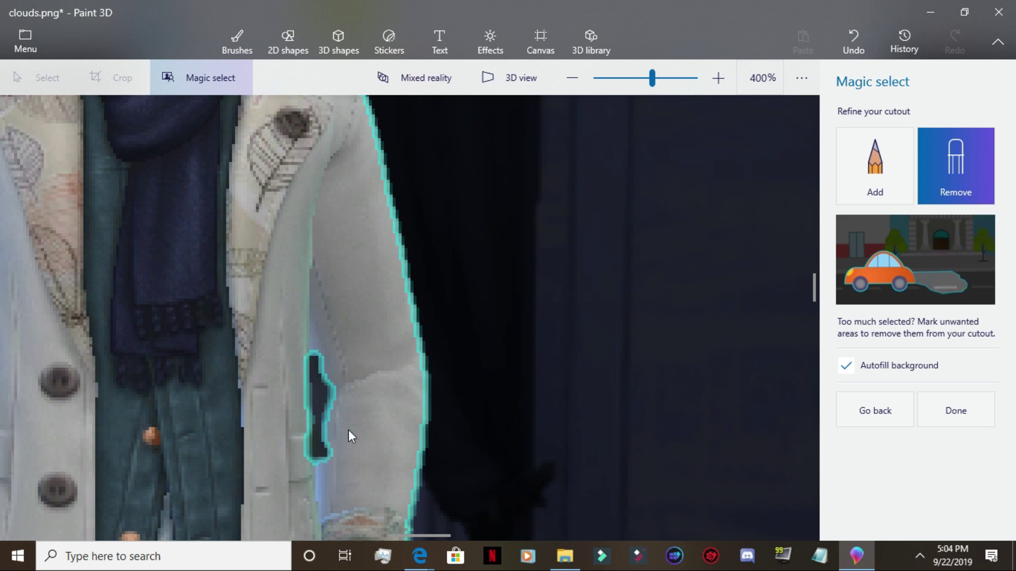
scroll(351, 434, down, 5)
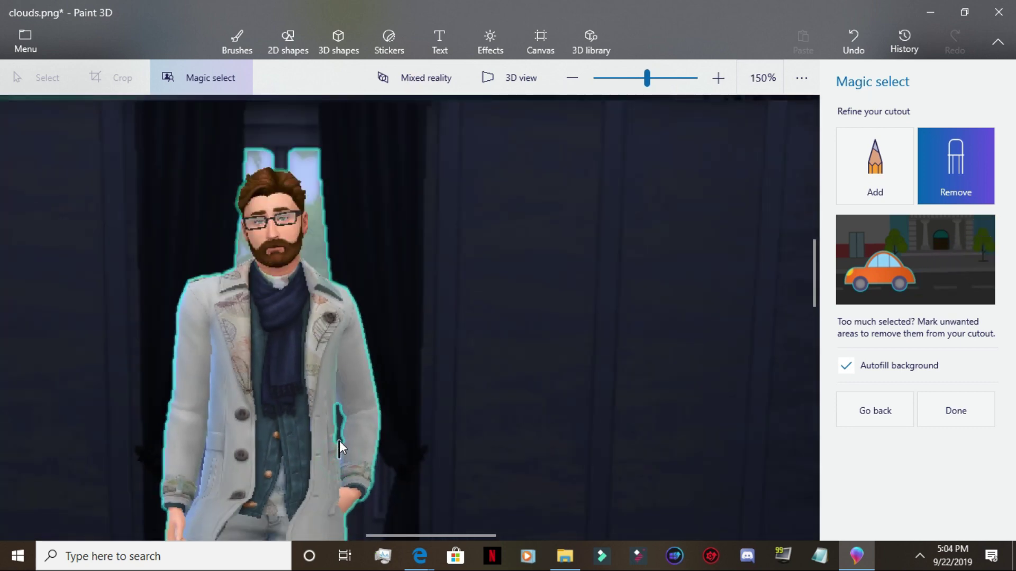
drag(340, 436, 346, 456)
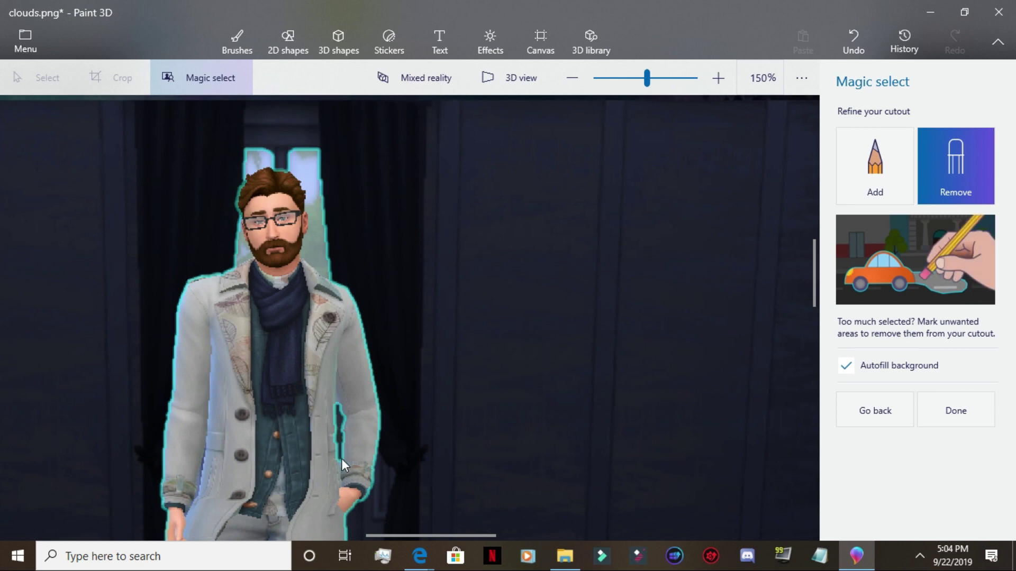
Step: Remove the narrow background gap between the man's coat and his hanging arm, just above the cuff
scroll(200, 482, up, 4)
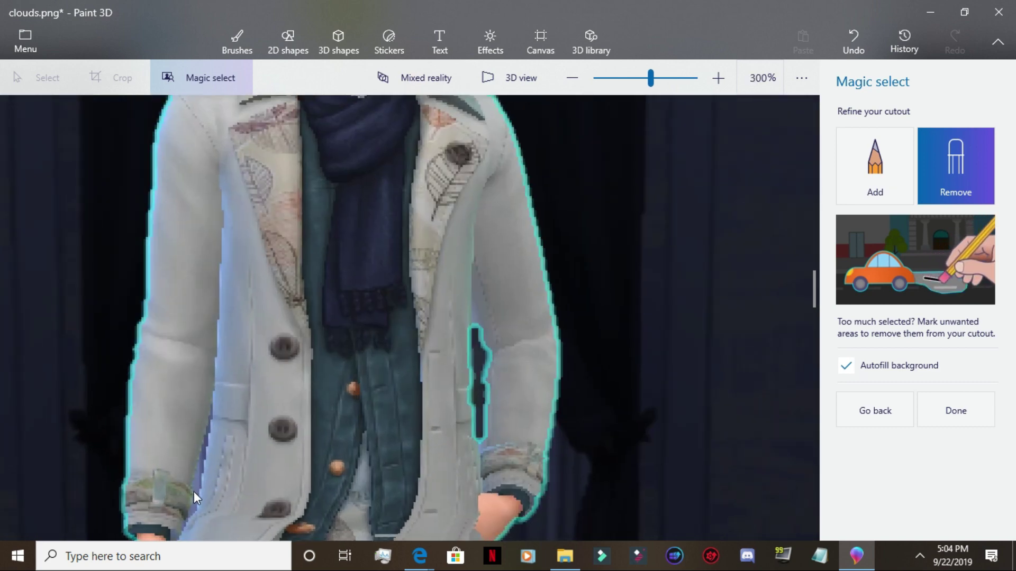
drag(203, 463, 206, 450)
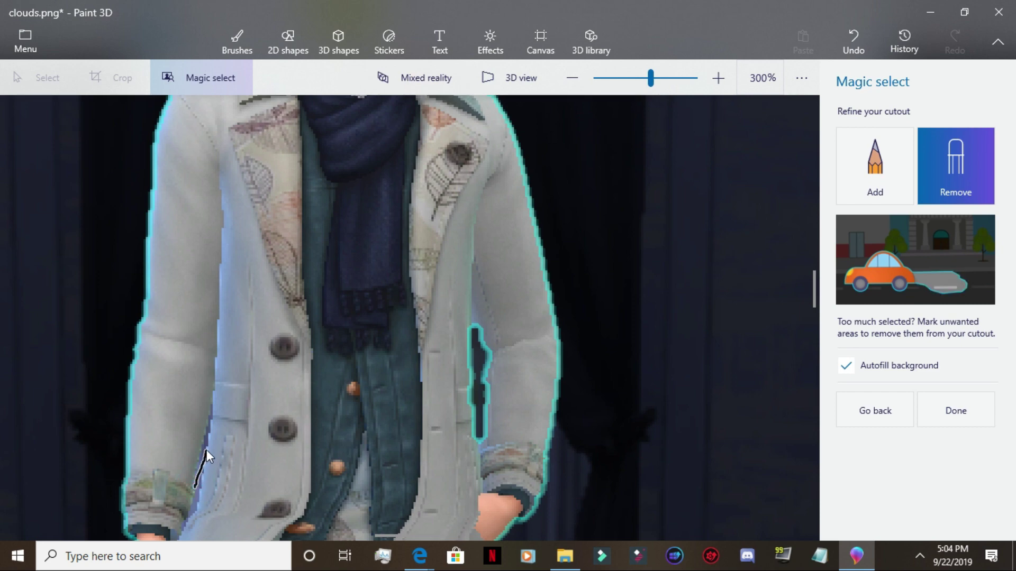
scroll(211, 448, down, 2)
scroll(222, 446, down, 4)
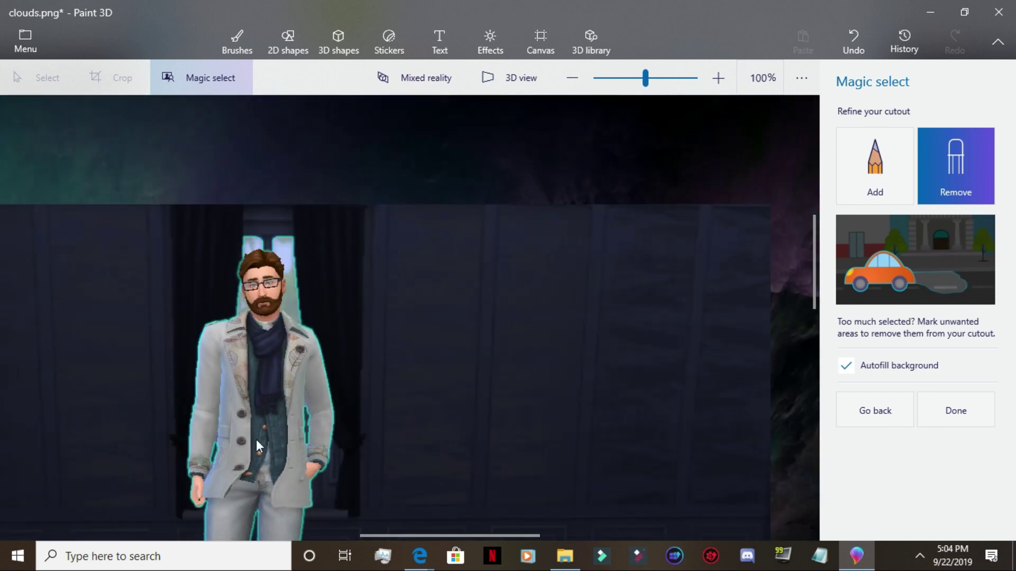
Step: Remove the bright window areas around the man's head and beside his neck from the cutout, undoing the stroke that cuts into him
drag(283, 246, 283, 301)
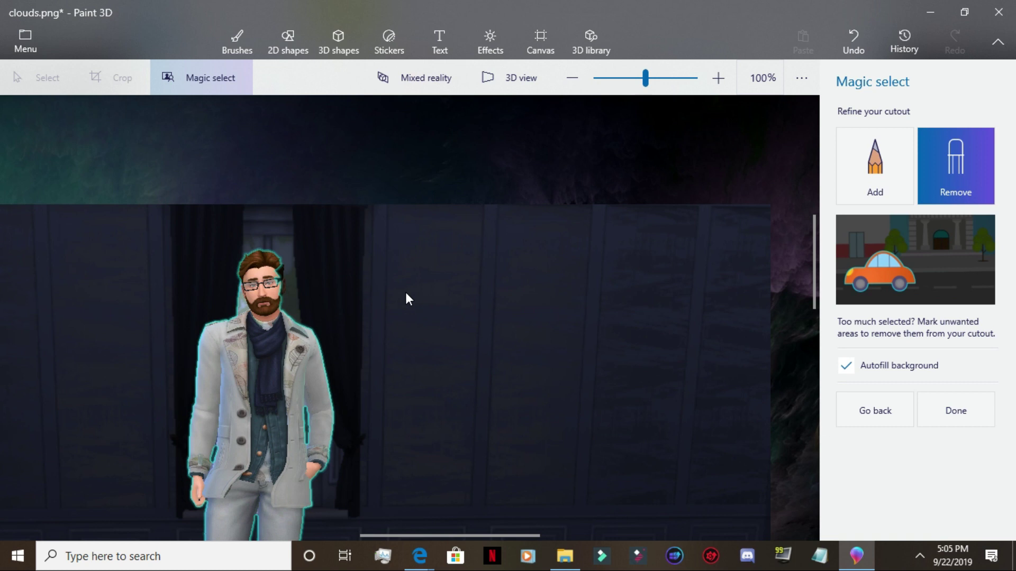
click(857, 48)
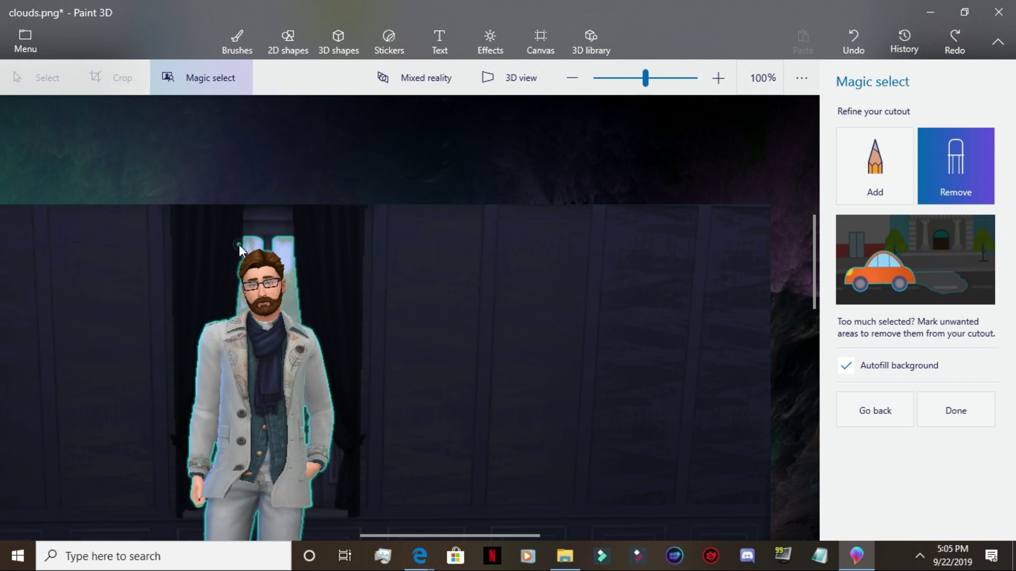
drag(239, 244, 295, 249)
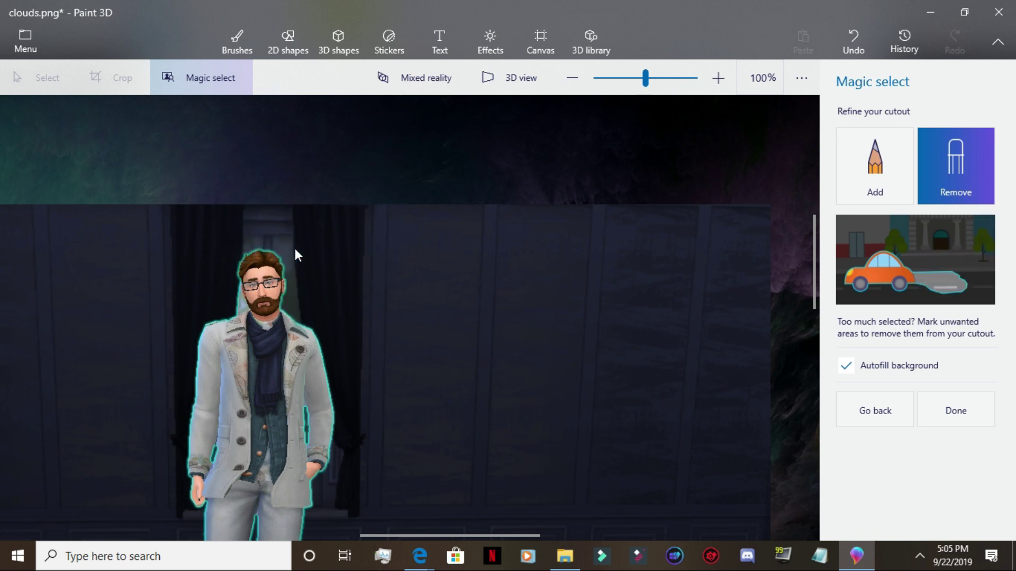
drag(242, 300, 243, 303)
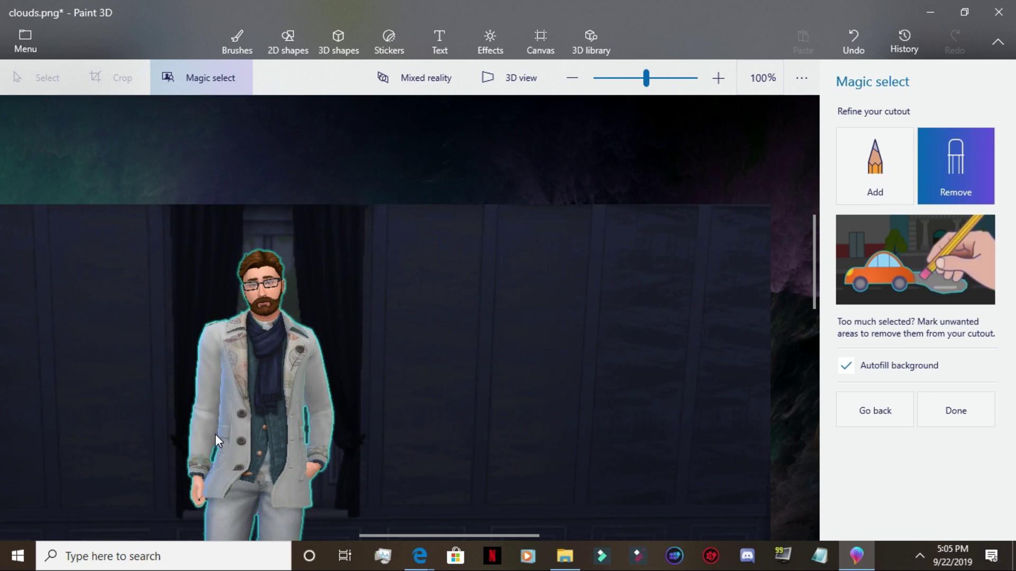
Step: Check the refined outline, finish the man's cutout, and delete the leftover screenshot background
scroll(215, 434, up, 2)
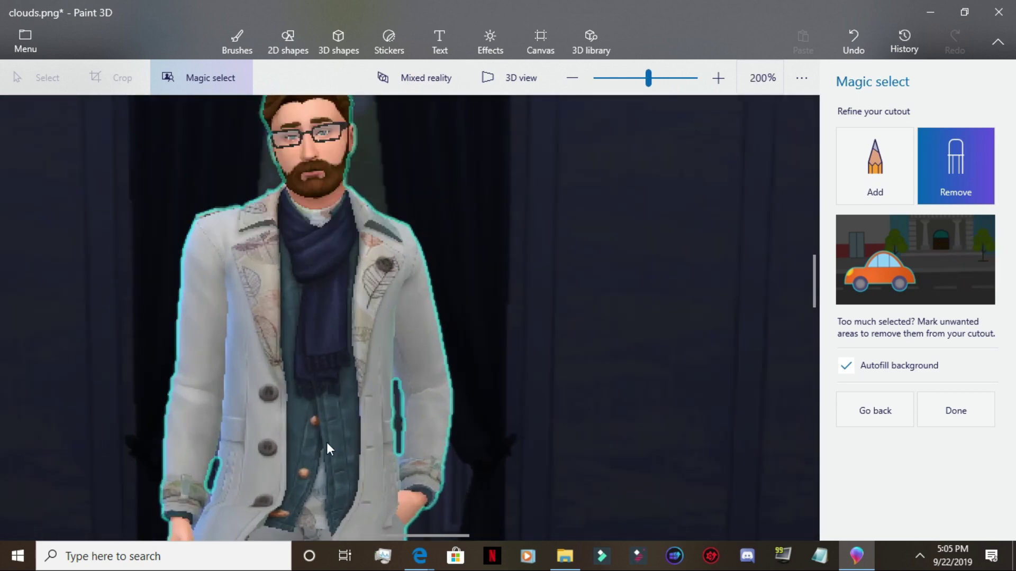
scroll(326, 443, down, 2)
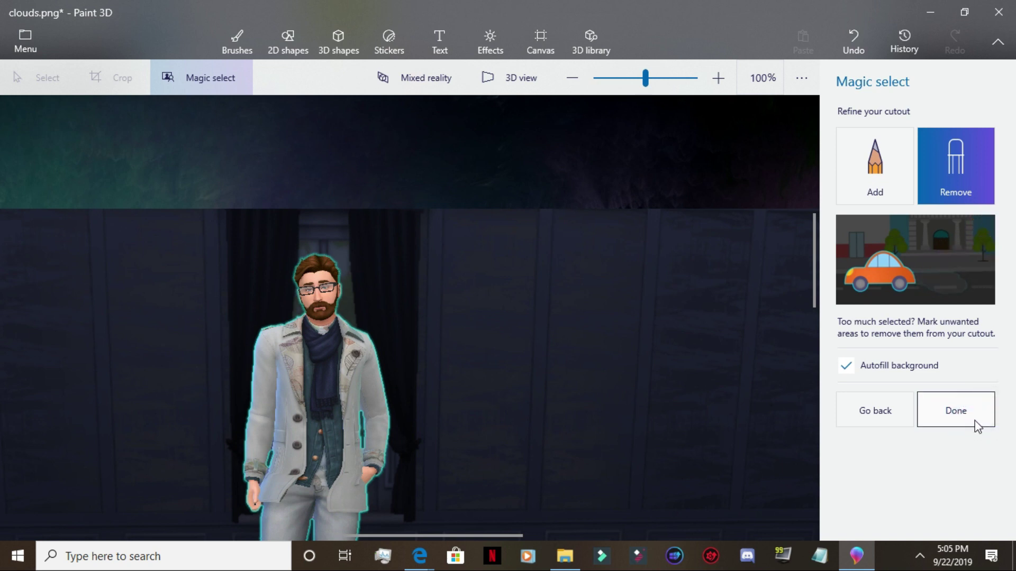
click(991, 416)
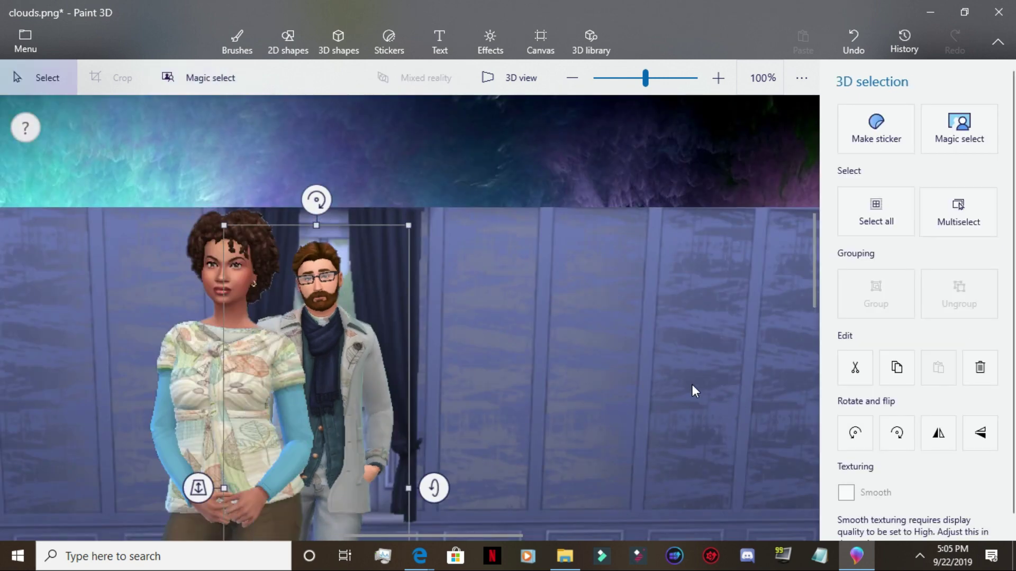
scroll(691, 384, down, 3)
click(665, 361)
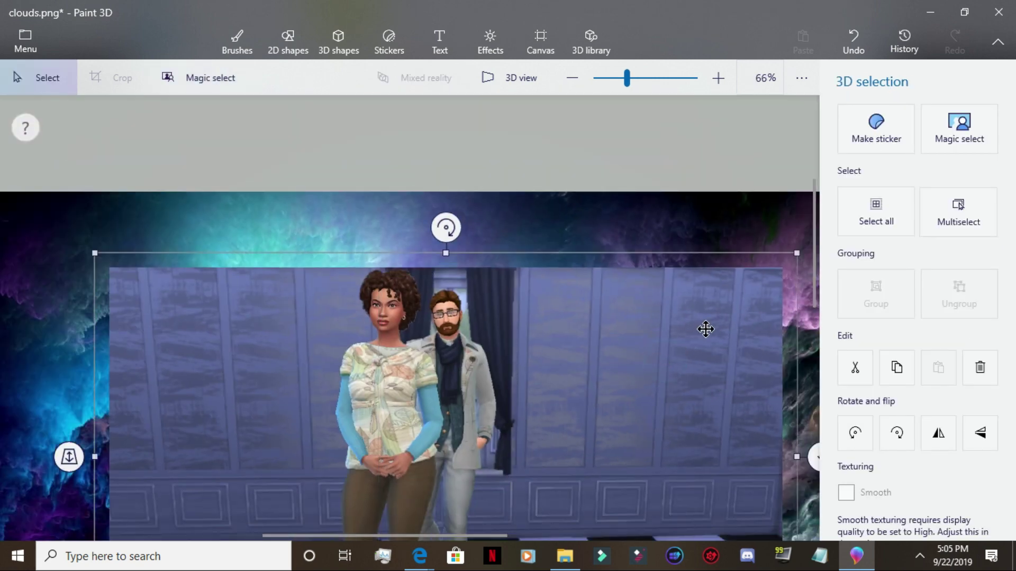
key(Delete)
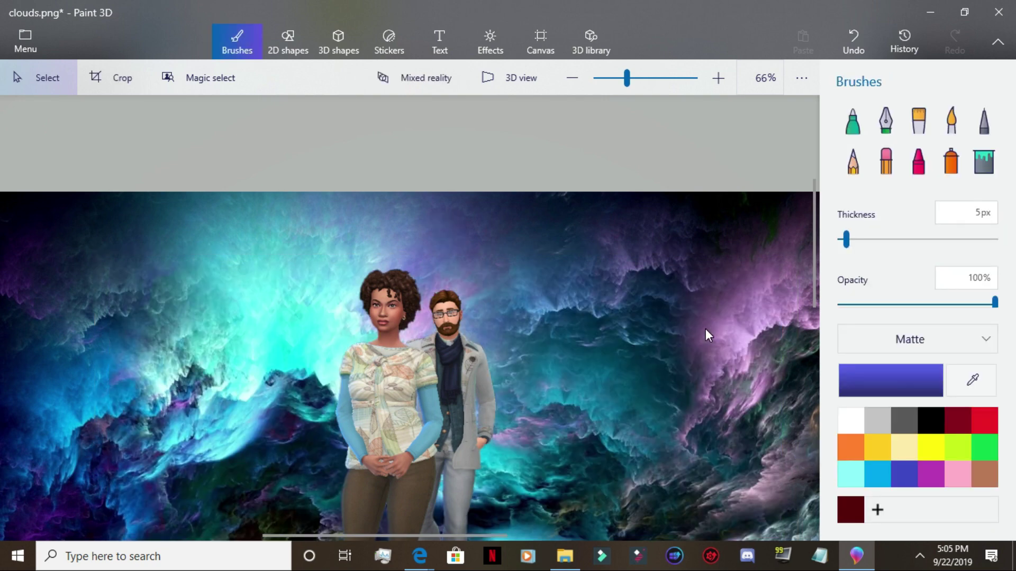
Step: Try moving the man's cutout out from behind the woman to her right and making it slightly smaller
drag(814, 213, 627, 285)
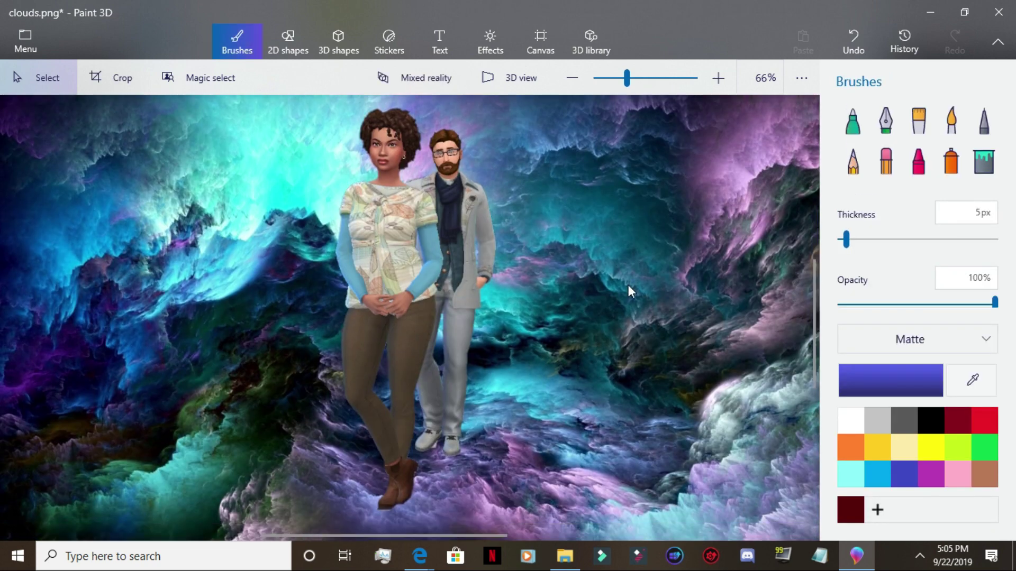
click(468, 277)
drag(469, 277, 588, 259)
click(573, 250)
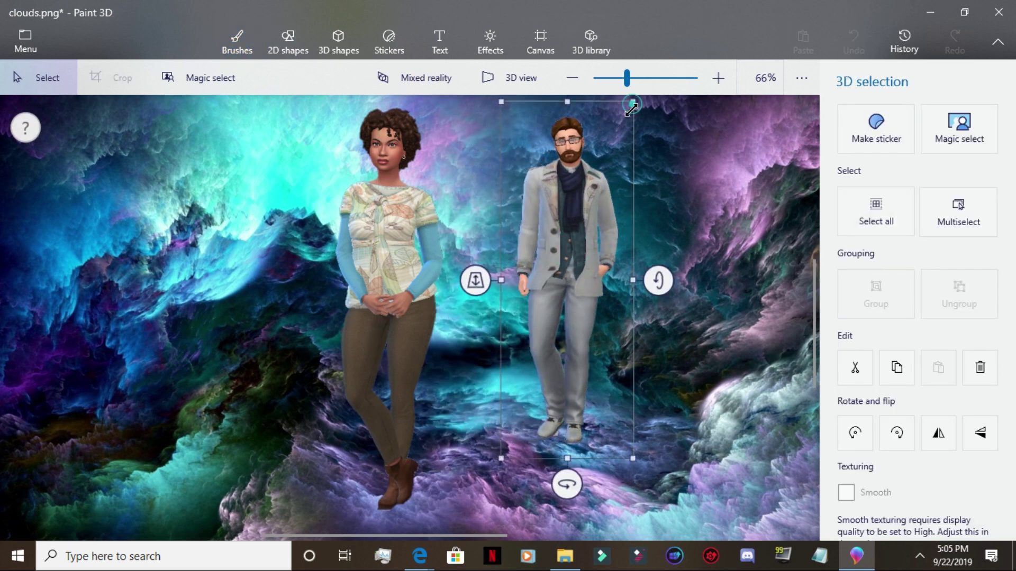
drag(620, 109, 616, 125)
drag(558, 309, 589, 246)
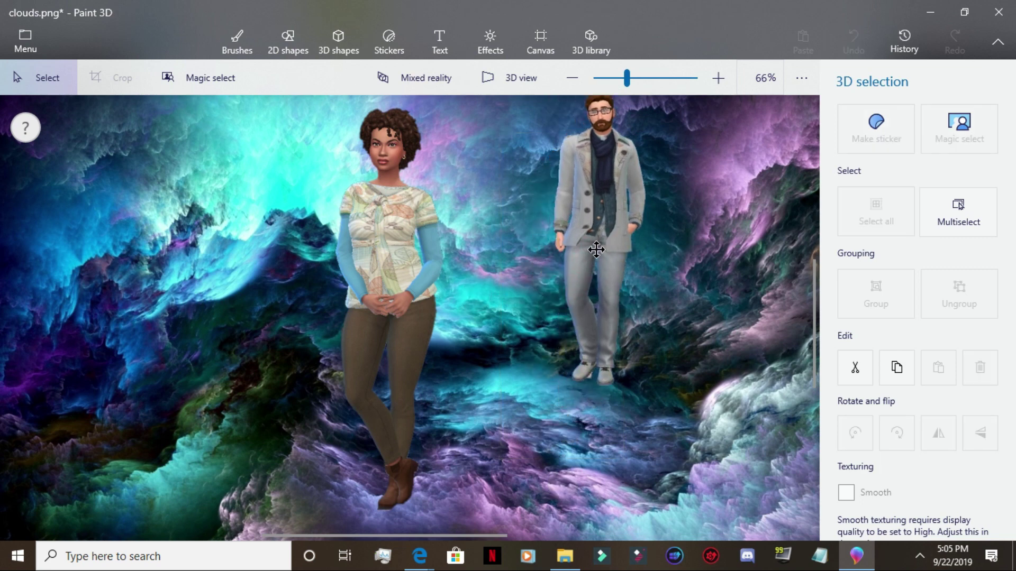
Step: Resize the man's cutout until he stands slightly taller than the woman, and place him close behind her shoulder
scroll(640, 219, down, 3)
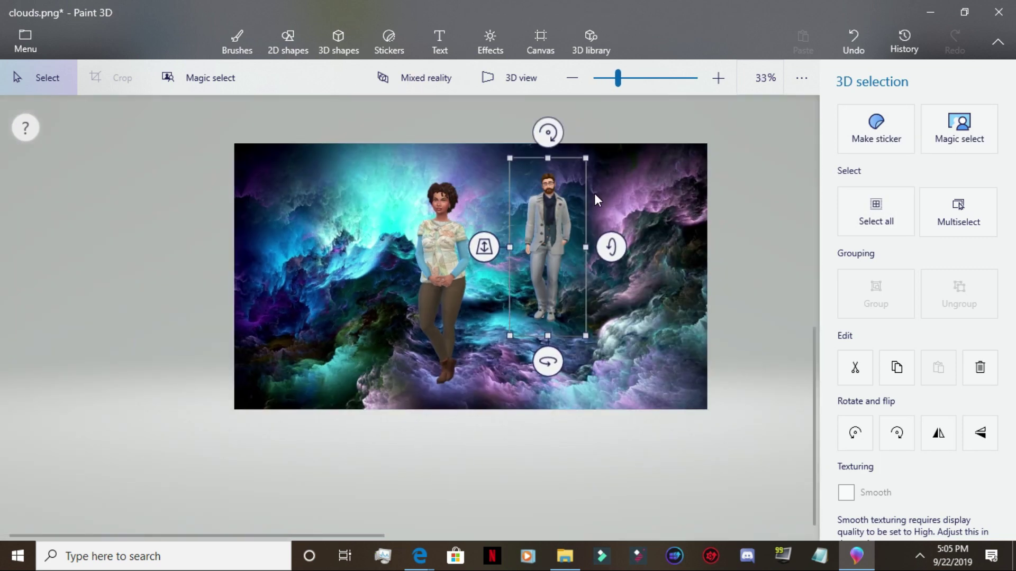
scroll(593, 193, up, 2)
drag(576, 153, 562, 185)
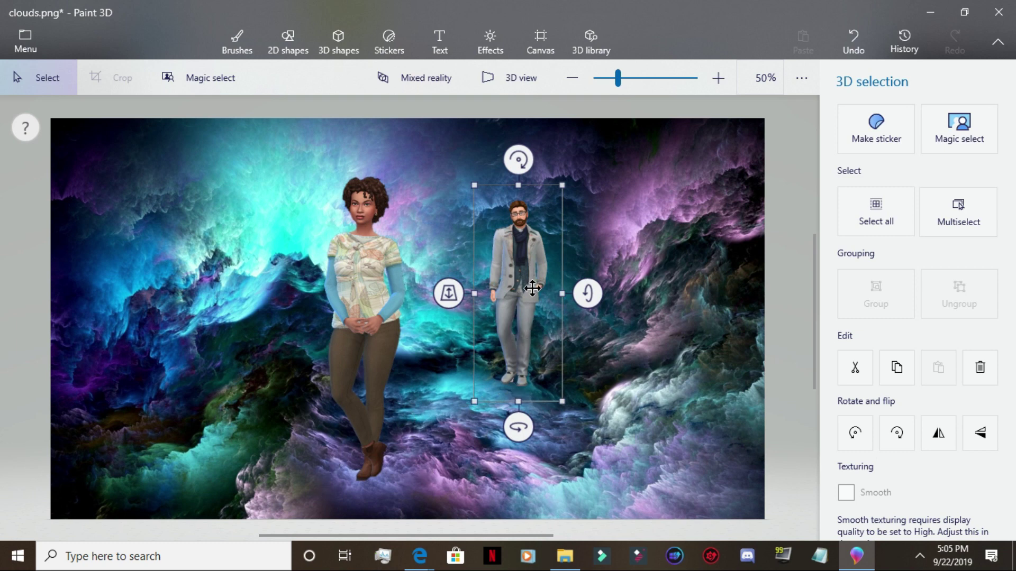
drag(562, 185, 630, 147)
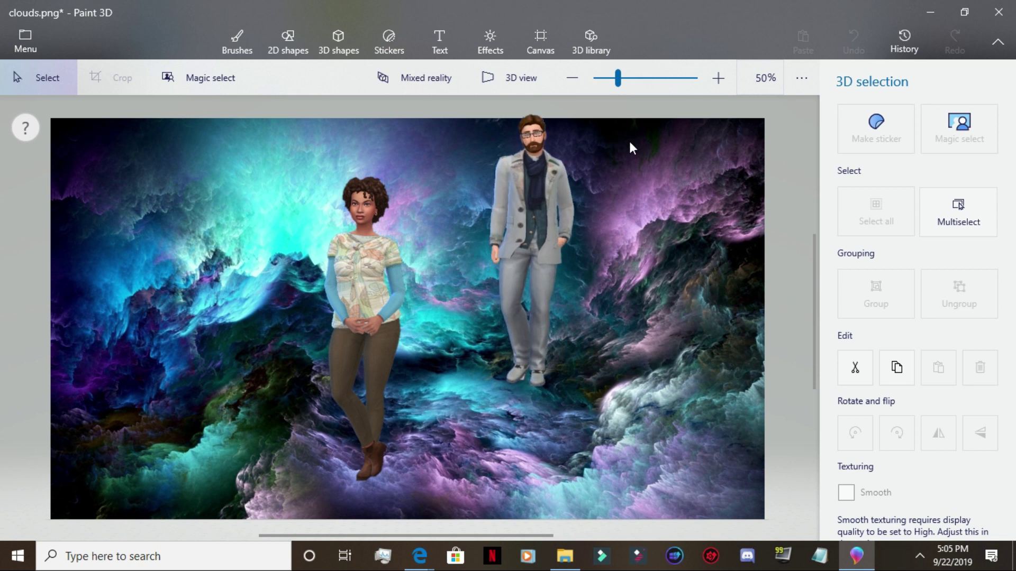
drag(529, 209, 446, 271)
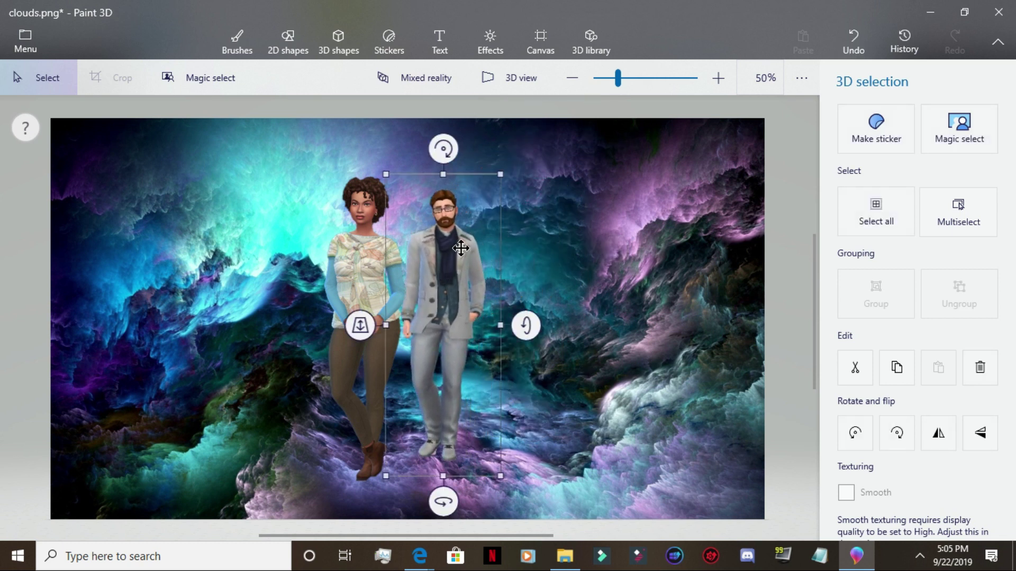
drag(502, 170, 516, 129)
drag(455, 239, 429, 261)
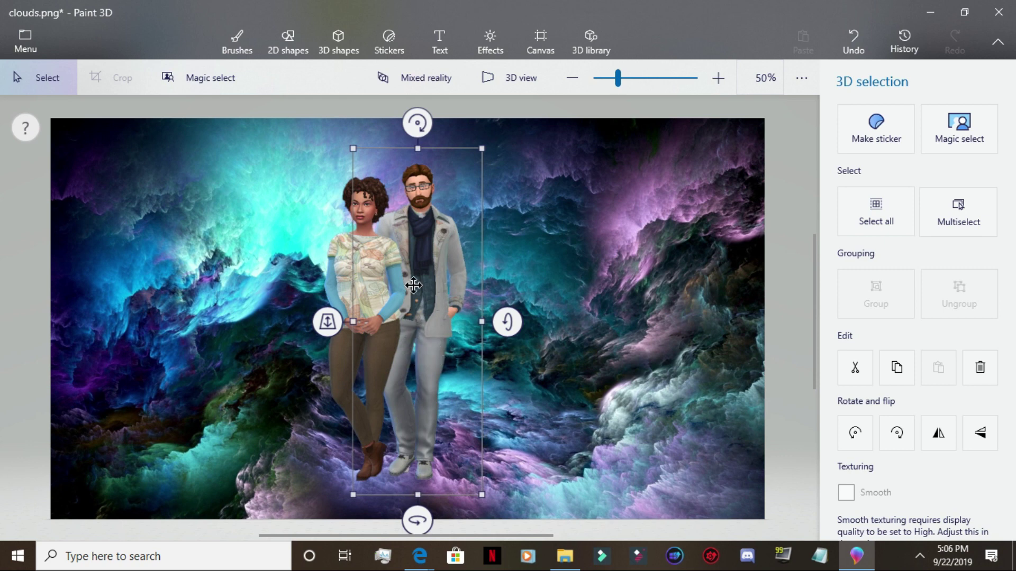
Step: Shift both cutouts to just right of the wallpaper's centre, keep the man close behind the woman's shoulder, and deselect them
click(85, 364)
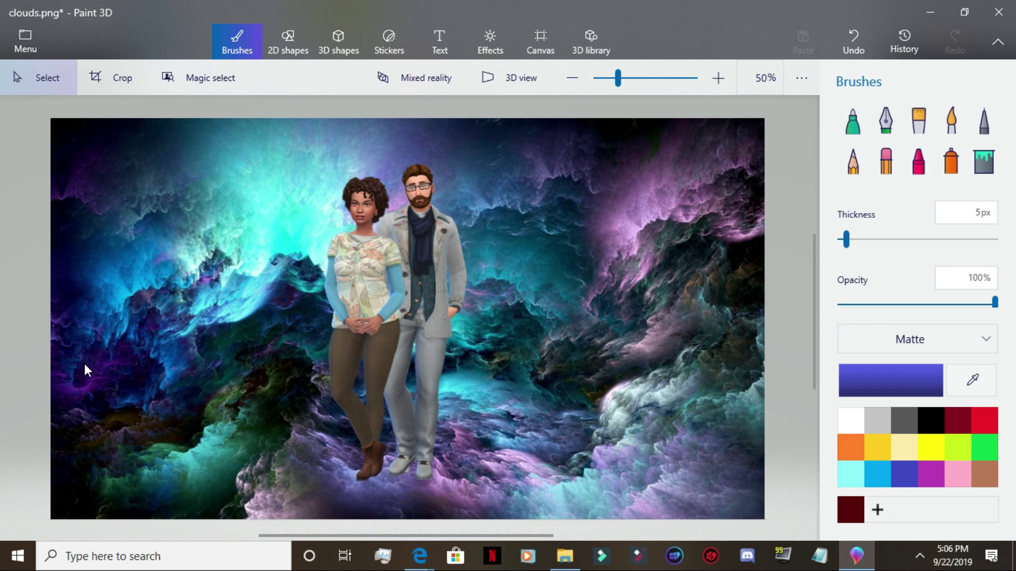
drag(423, 300, 498, 290)
click(420, 233)
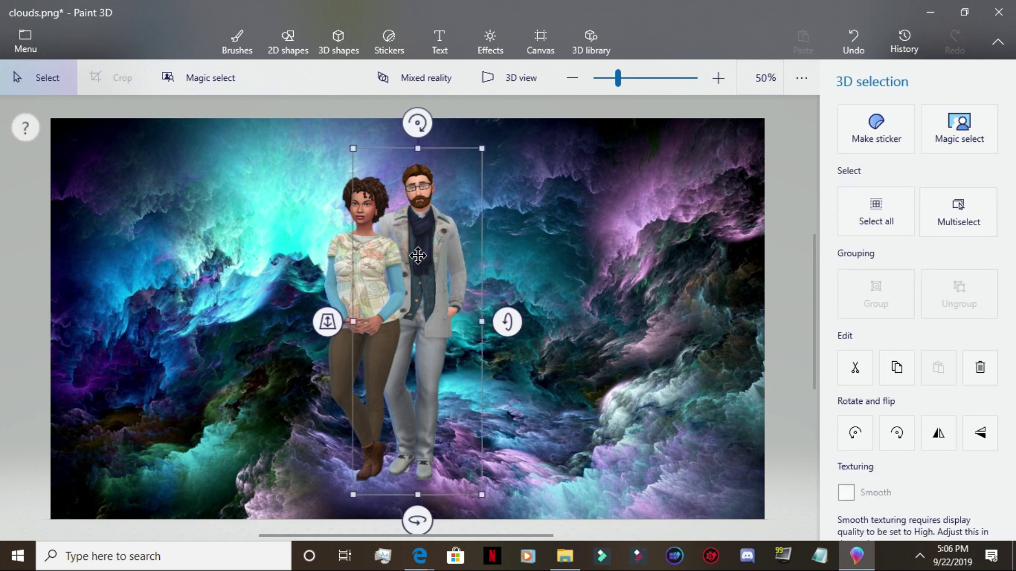
drag(420, 233, 537, 247)
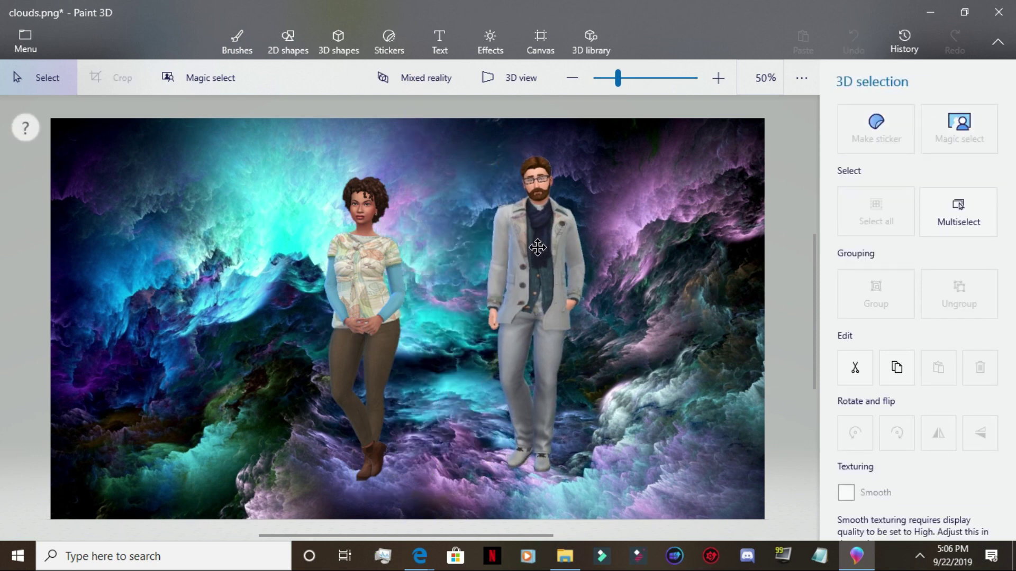
click(350, 328)
drag(353, 315, 453, 291)
click(544, 276)
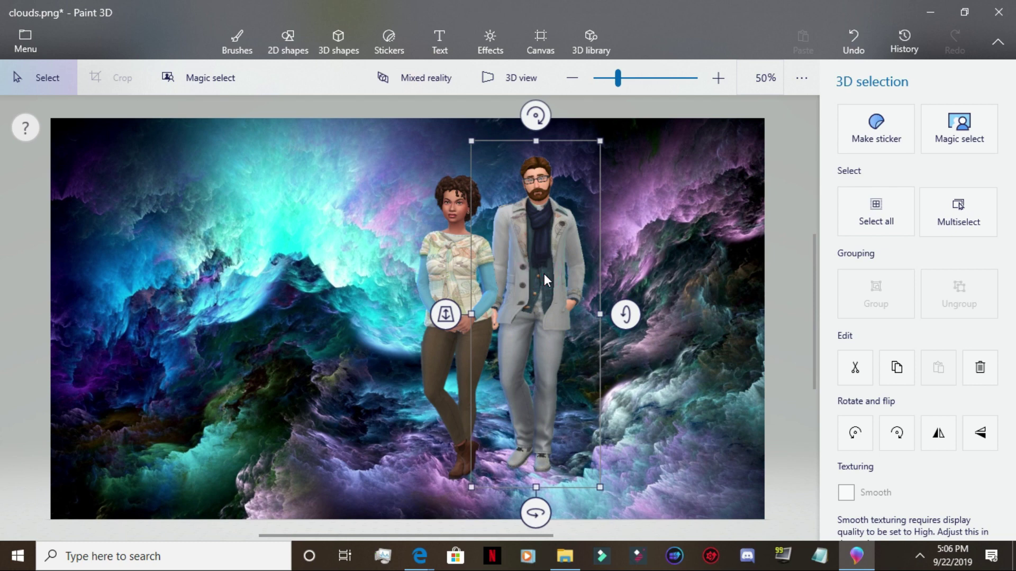
drag(544, 274, 511, 278)
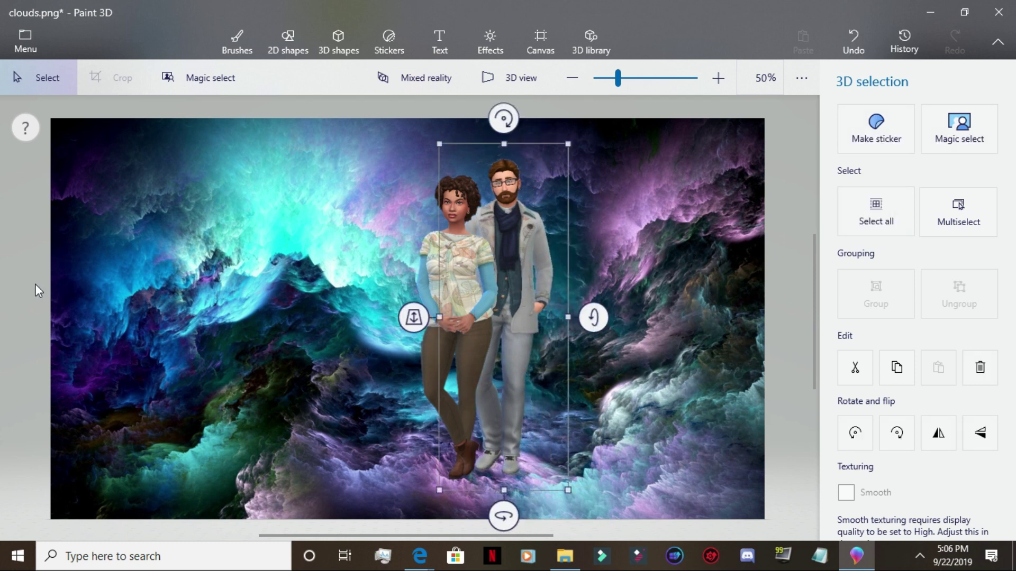
key(b)
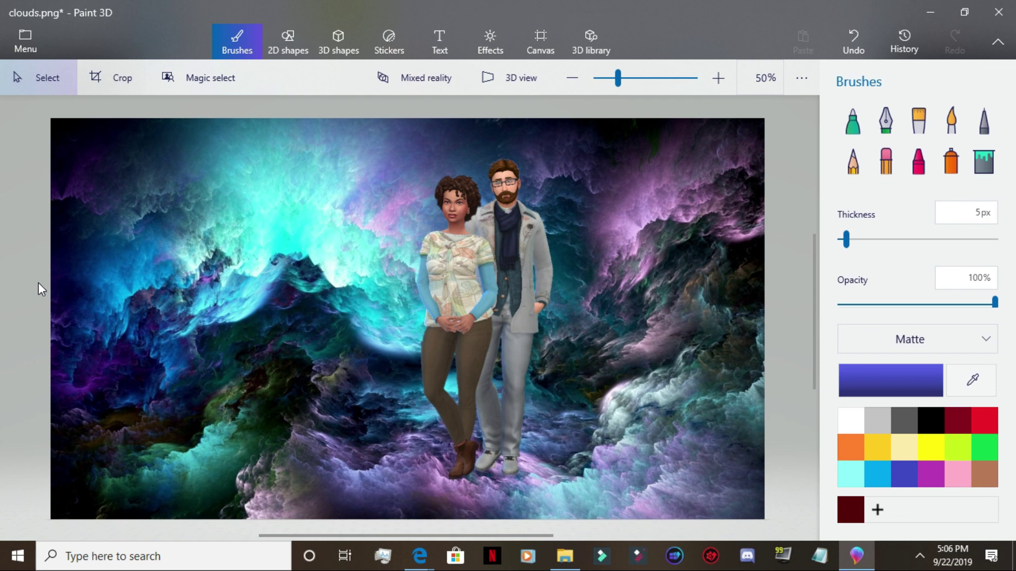
Step: Save the finished picture as a PNG image named couple in the Downloads folder
click(25, 38)
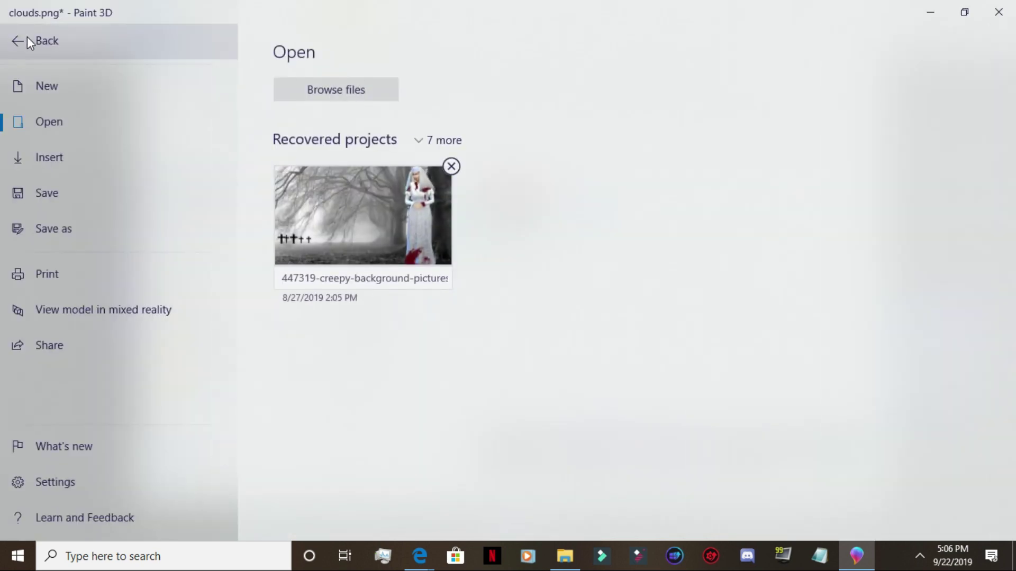
click(43, 236)
click(310, 144)
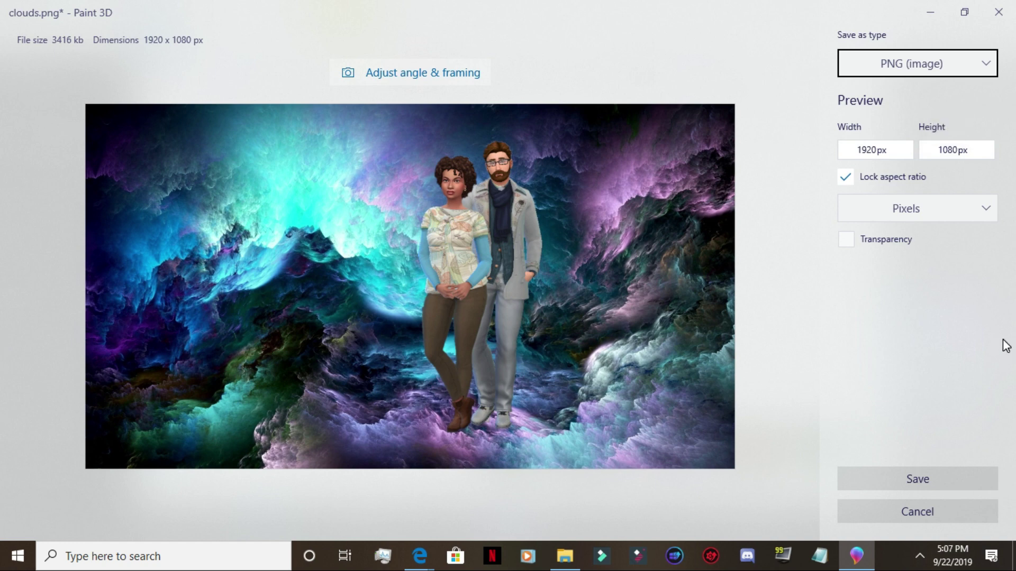
click(929, 474)
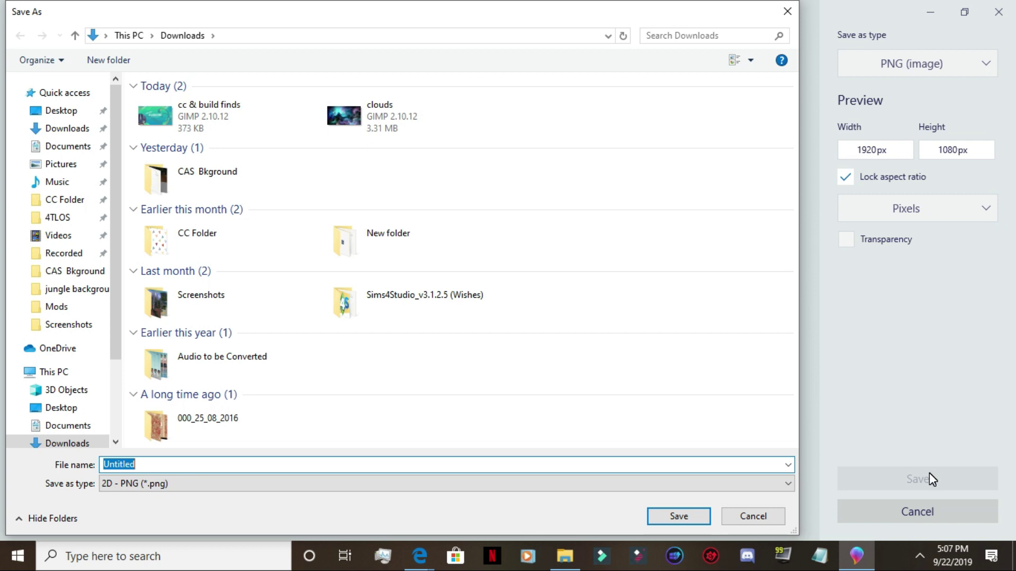
text(couple)
click(679, 517)
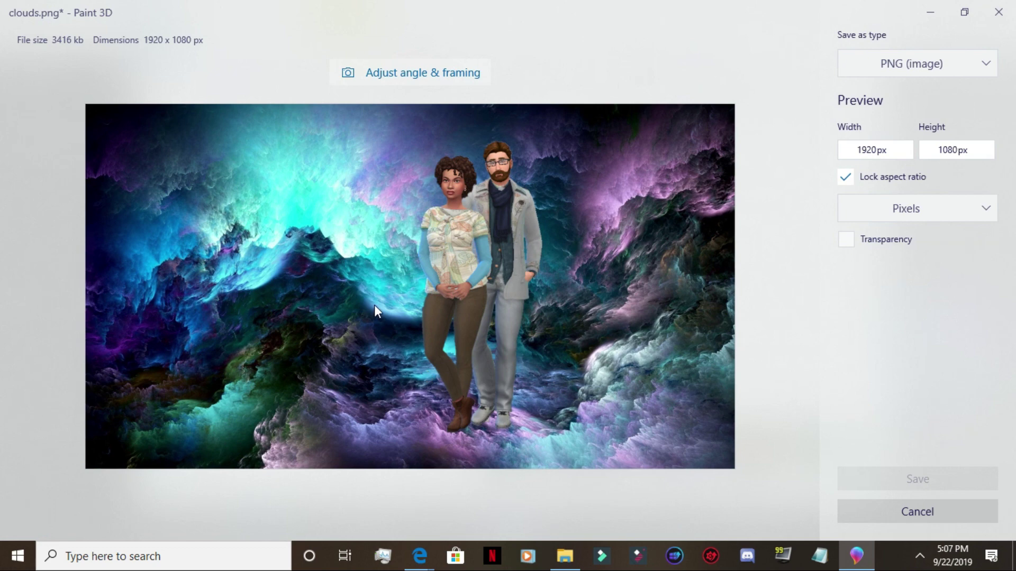